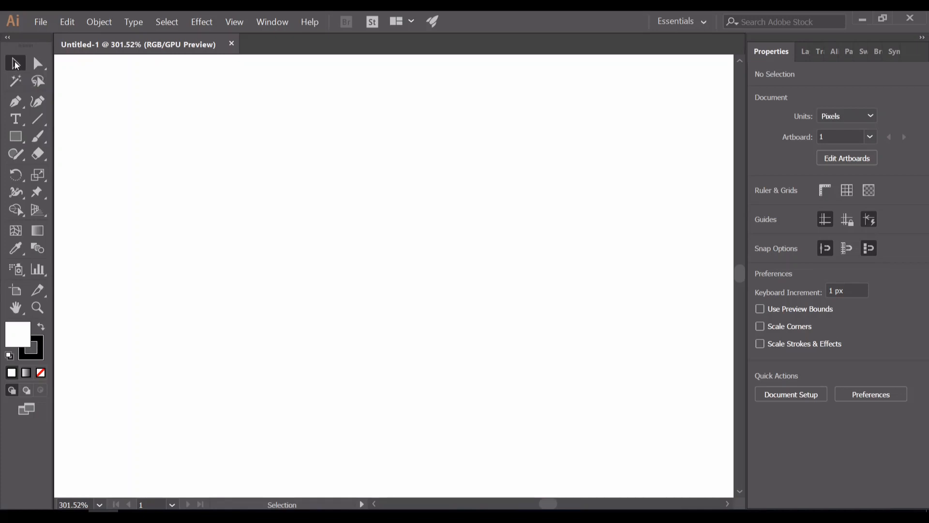
Step: Draw a square about 129 px wide with the Rectangle tool near the middle of the canvas
left_click(18, 140)
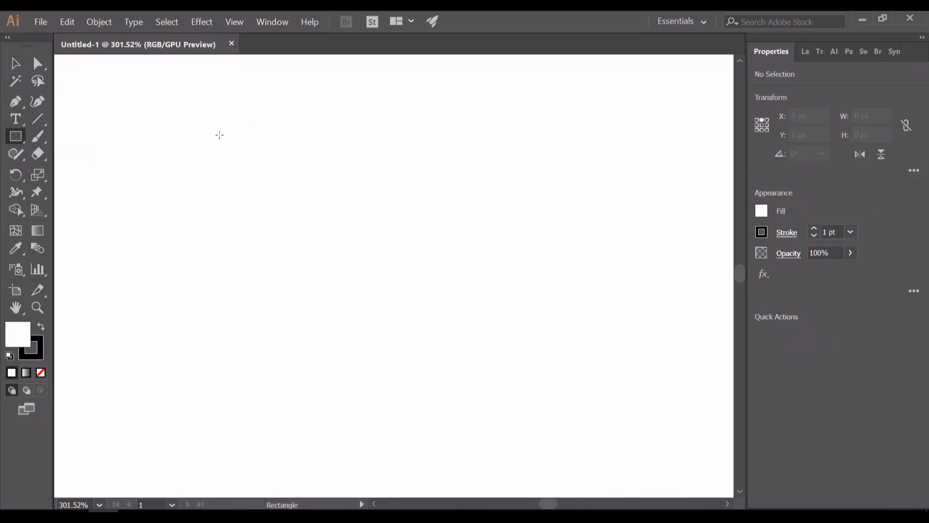
left_click_drag(219, 135, 409, 322)
left_click(15, 65)
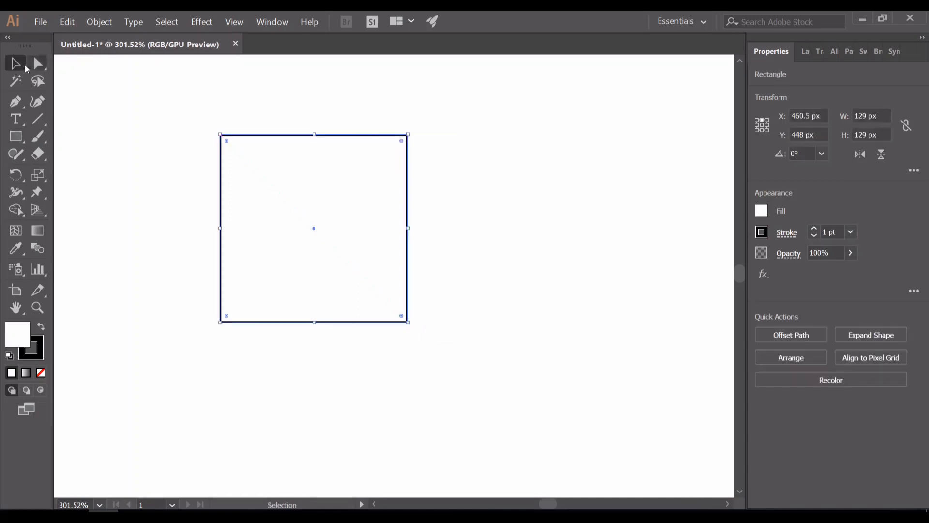
Step: Reposition the square on the canvas and resize it freehand to about 151 by 144 px with the Selection tool
left_click_drag(283, 135, 354, 151)
left_click_drag(474, 151, 420, 211)
left_click_drag(419, 211, 478, 129)
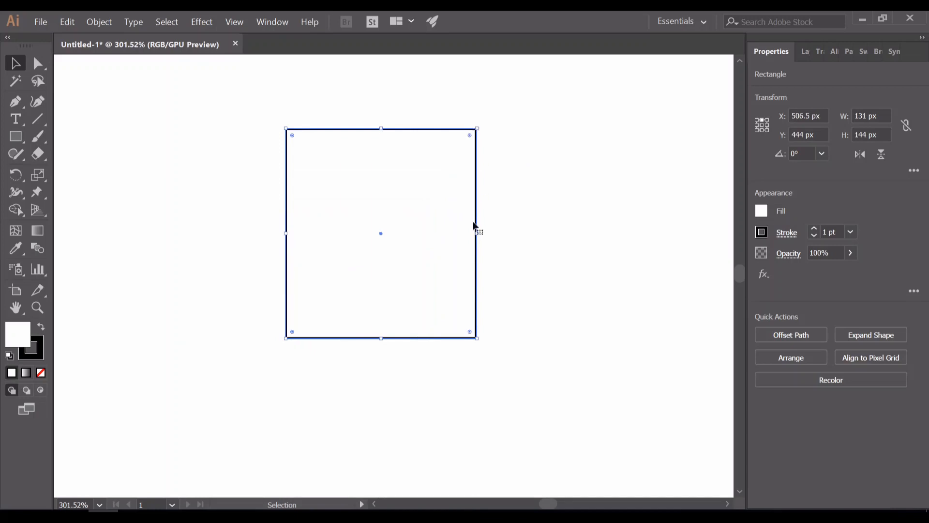
left_click_drag(479, 233, 506, 237)
left_click_drag(506, 342, 515, 368)
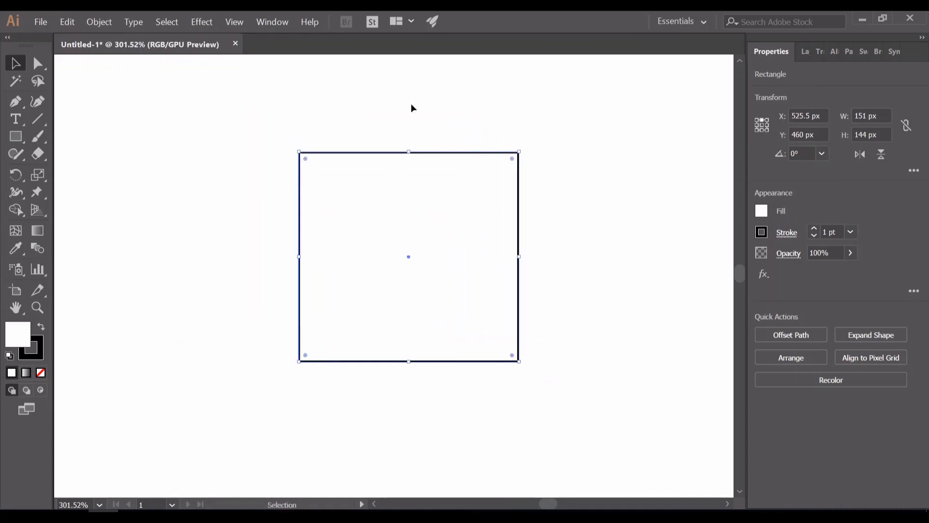
left_click(485, 79)
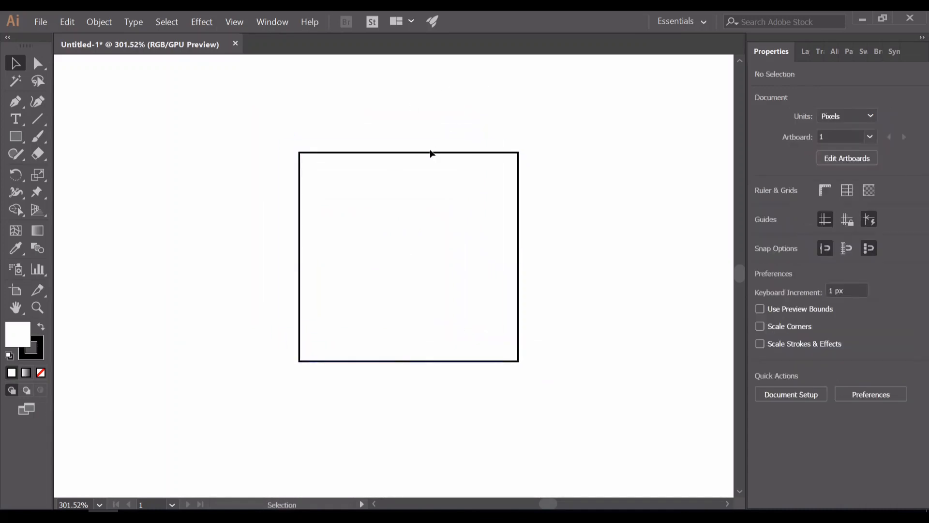
left_click_drag(433, 153, 393, 166)
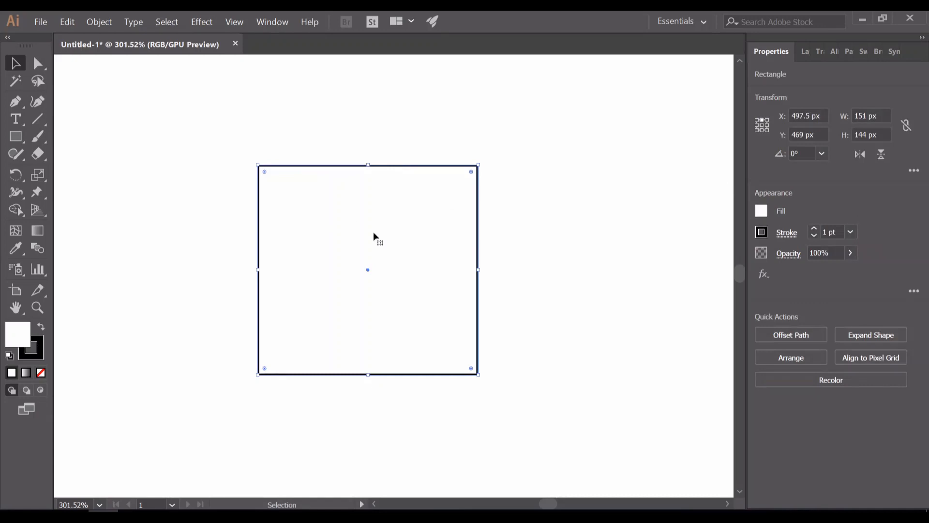
Step: Fill the rectangle with the RGB Red swatch
left_click(760, 212)
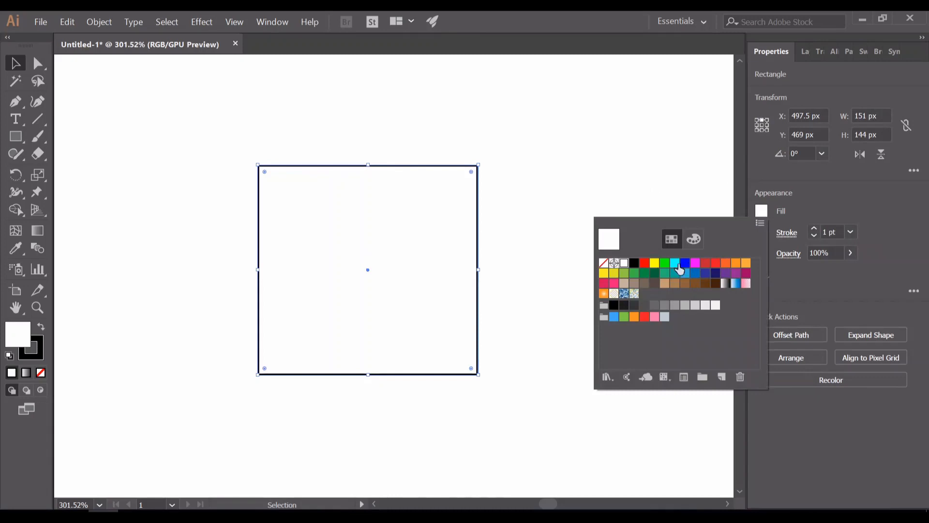
left_click(645, 264)
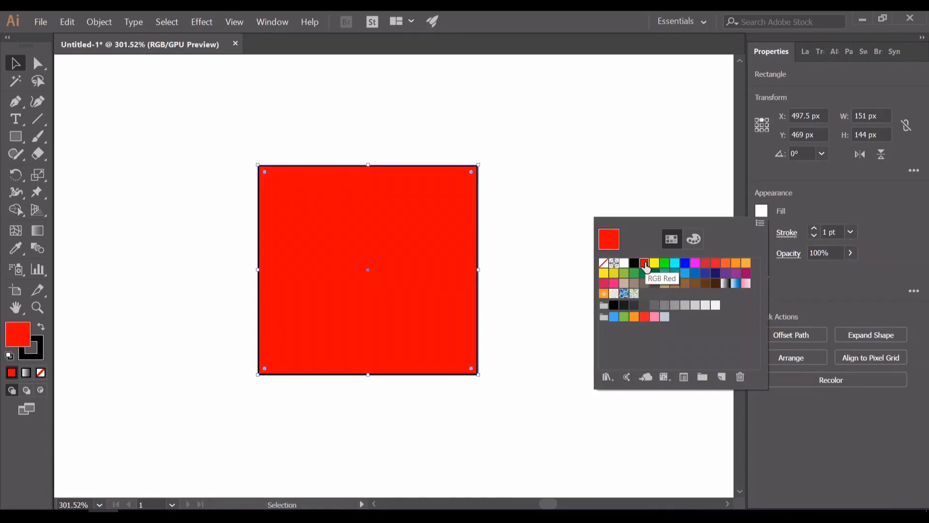
left_click(529, 162)
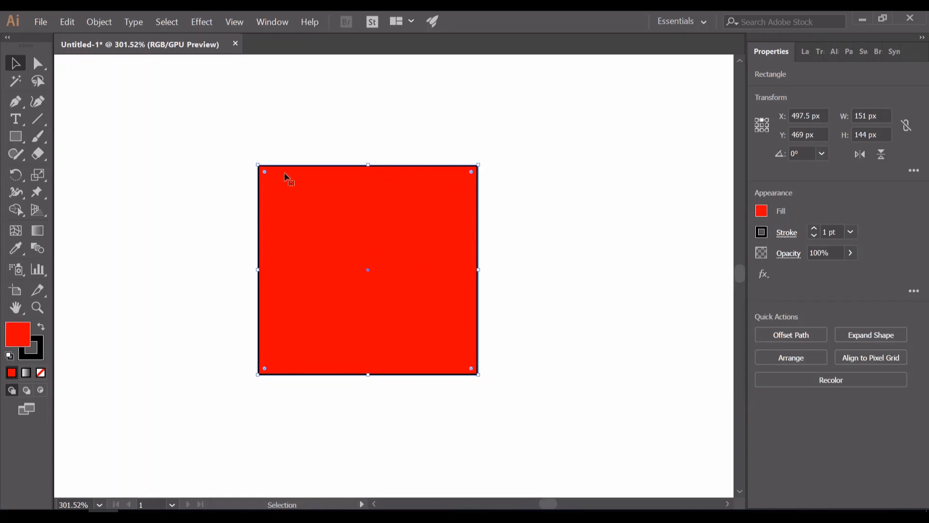
Step: Change the rectangle's stroke colour to bright yellow and deselect it
left_click(761, 233)
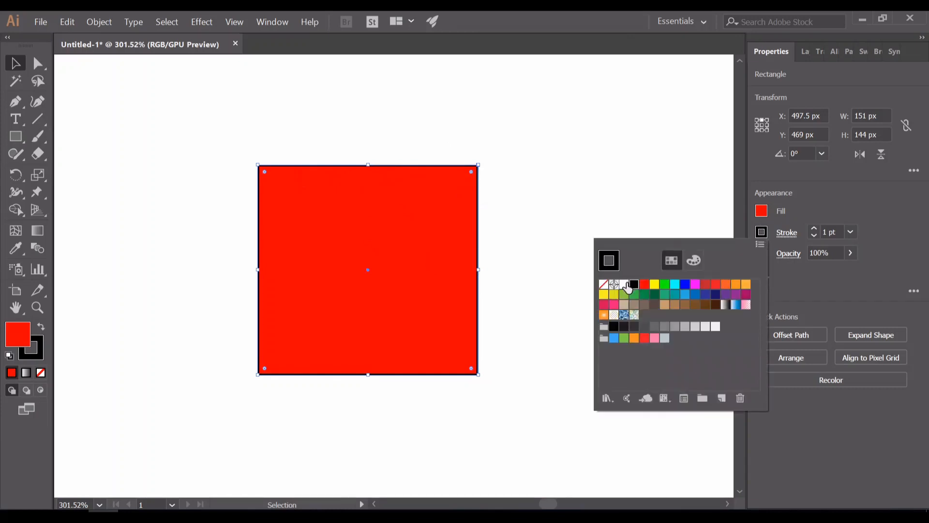
left_click(655, 286)
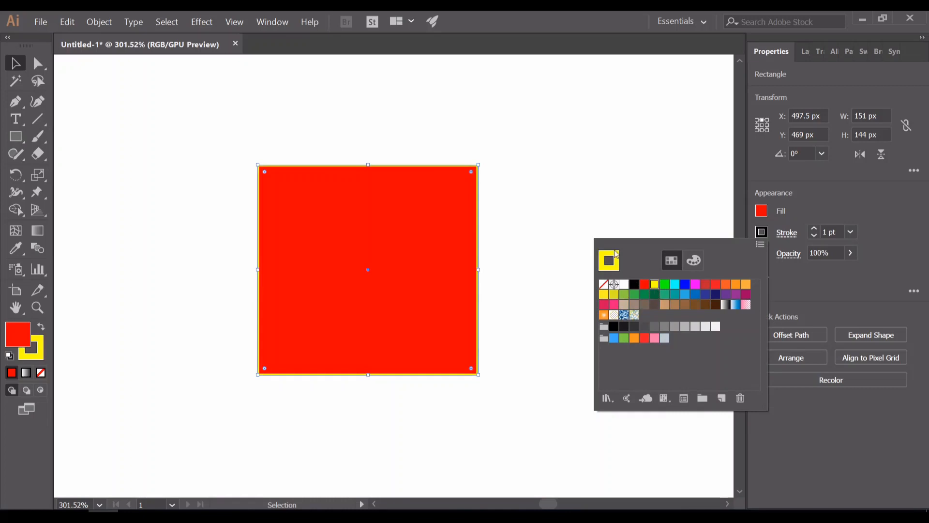
left_click(570, 193)
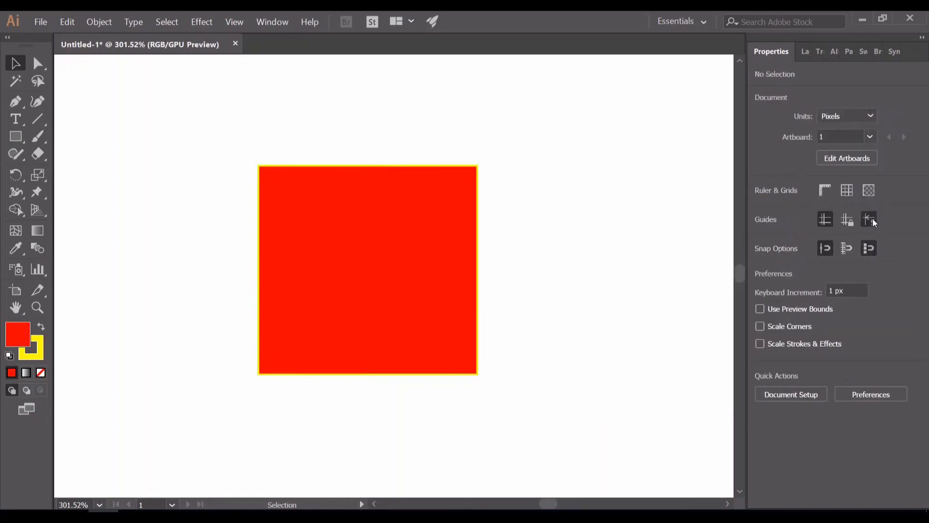
Step: Recolour the rectangle's stroke with the dark magenta swatch and deselect it
left_click(476, 297)
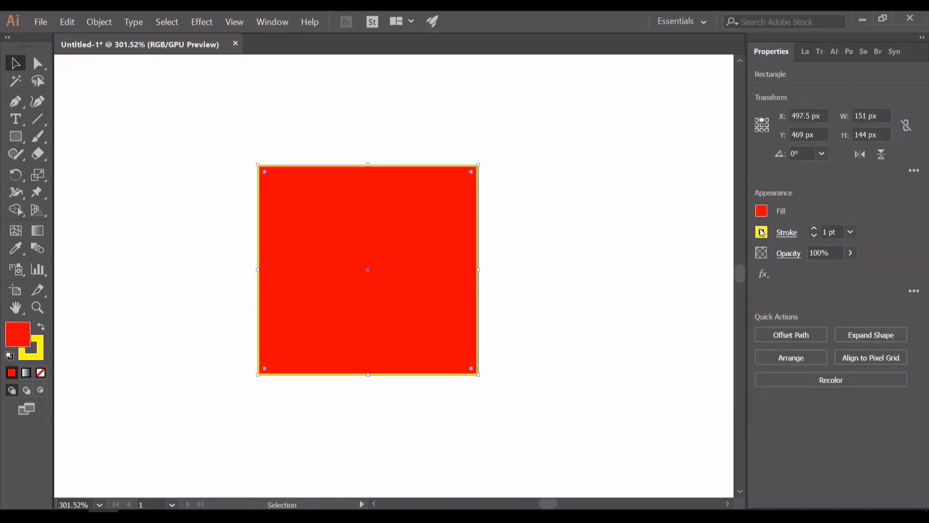
left_click(762, 233)
left_click(746, 294)
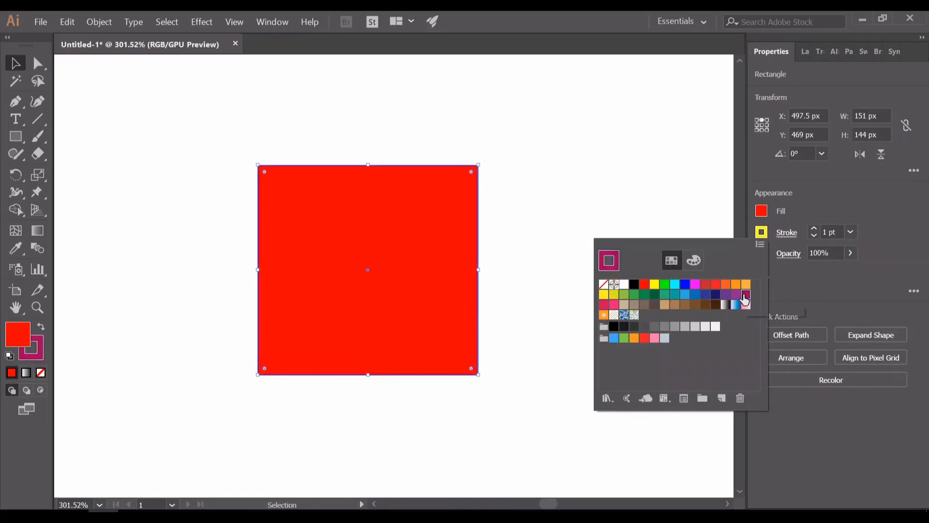
left_click(608, 220)
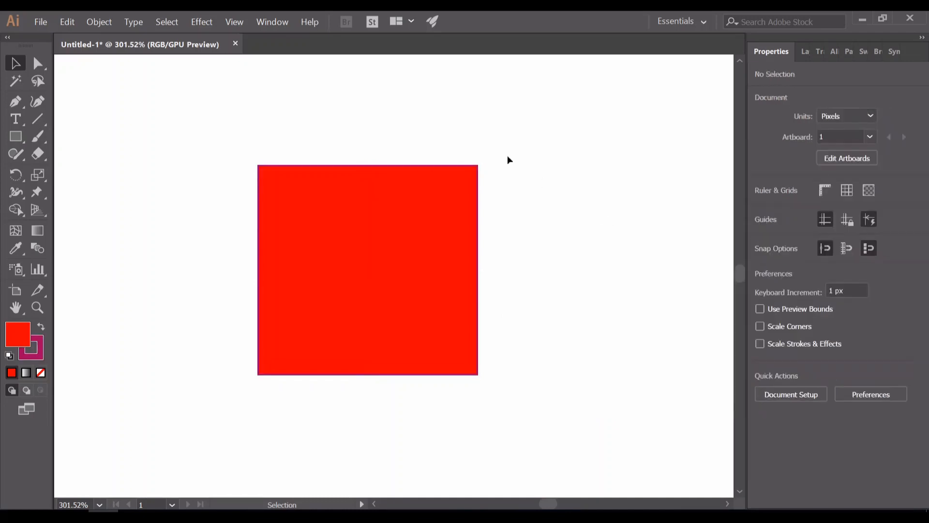
Step: Recolour the rectangle's stroke with the bright green swatch and deselect it
left_click(448, 174)
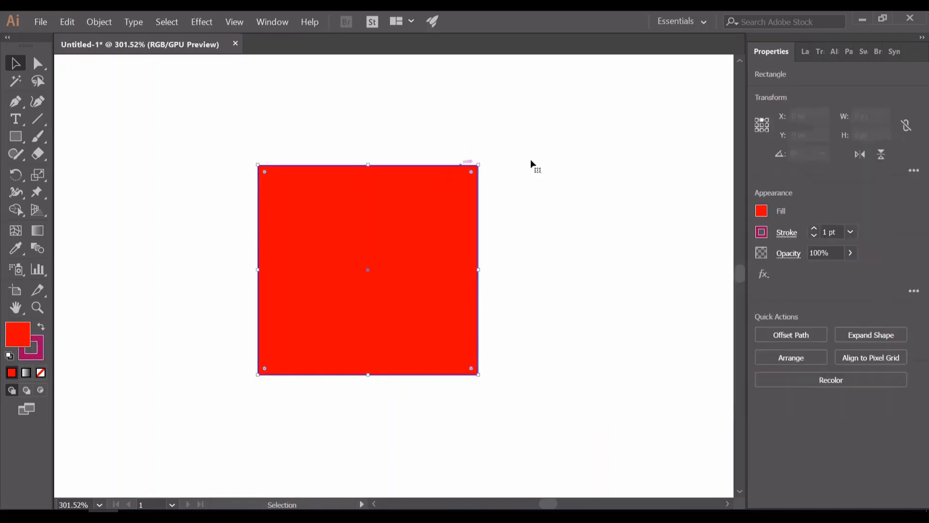
left_click(759, 233)
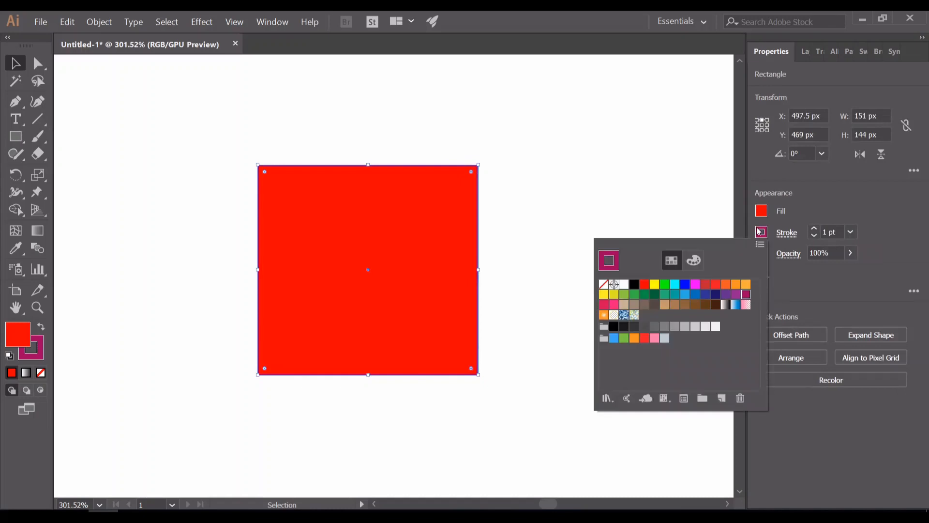
left_click(666, 290)
left_click(565, 176)
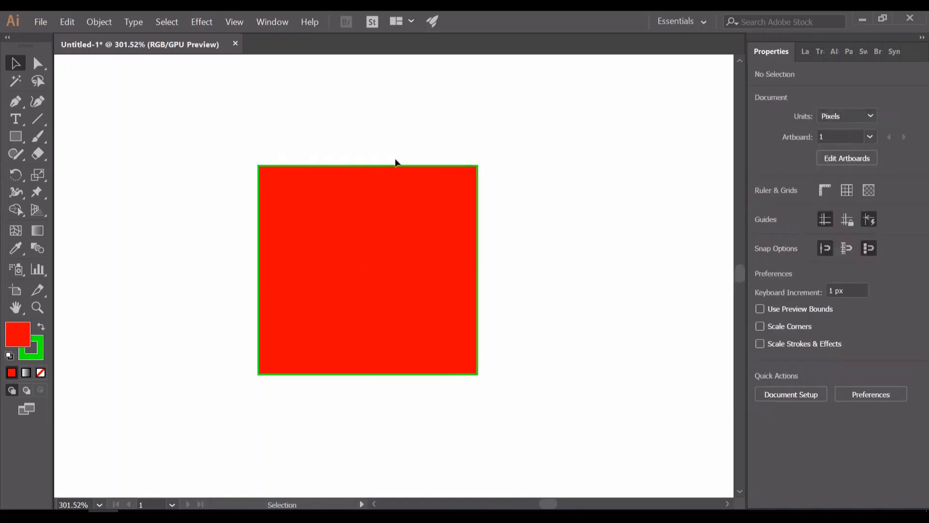
Step: Remove the rectangle's stroke by setting its colour to None
left_click(395, 219)
left_click(285, 146)
left_click(321, 191)
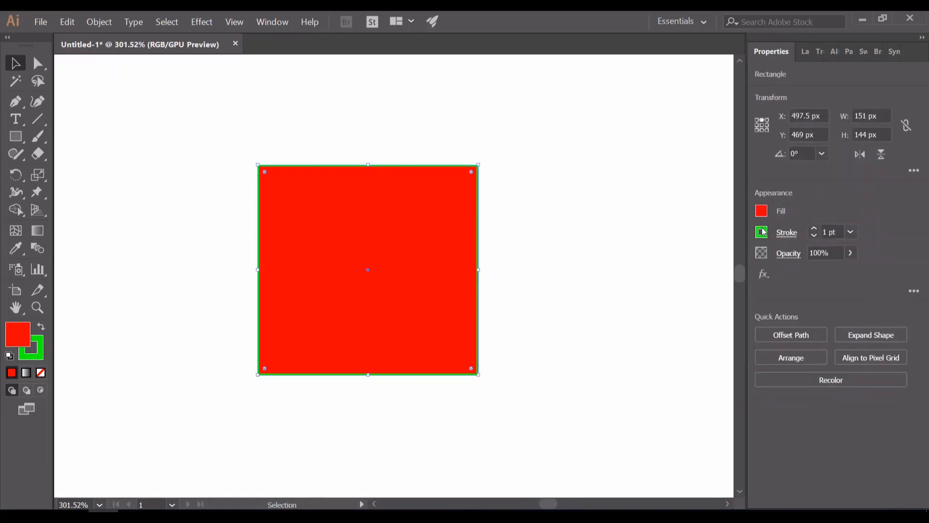
left_click(762, 232)
left_click(603, 286)
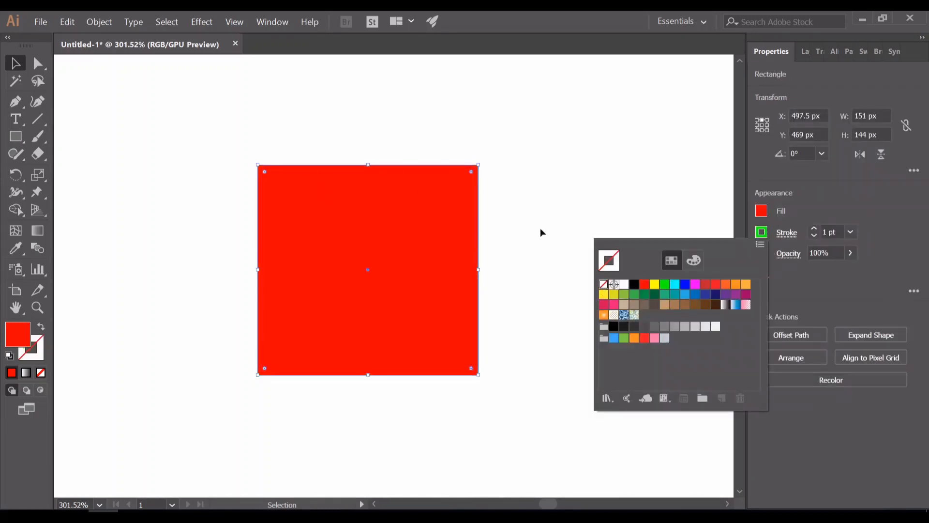
left_click(513, 195)
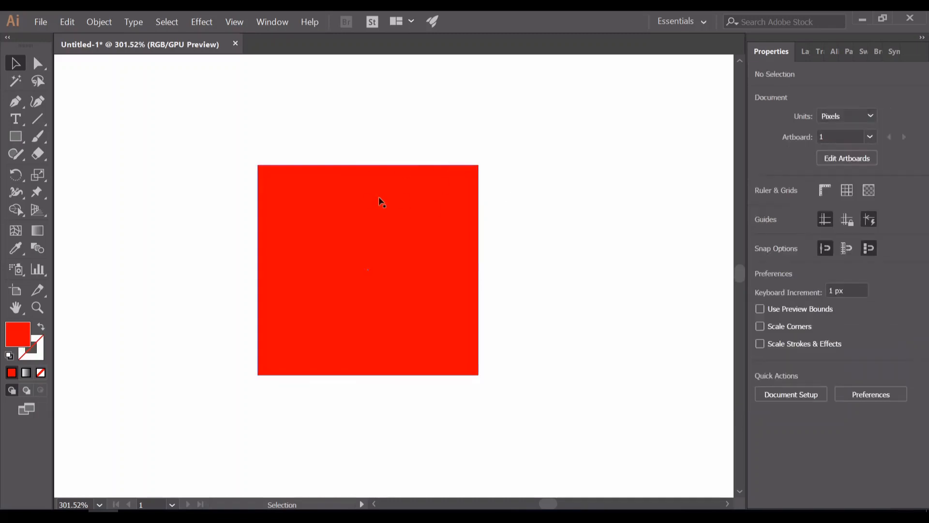
Step: Remove the red rectangle's fill by setting it to None
left_click(461, 184)
left_click(763, 211)
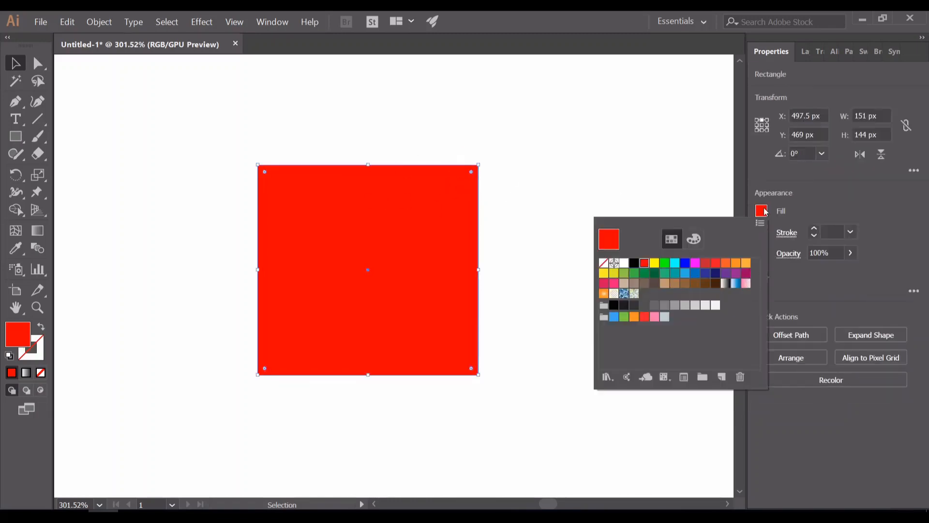
left_click(603, 263)
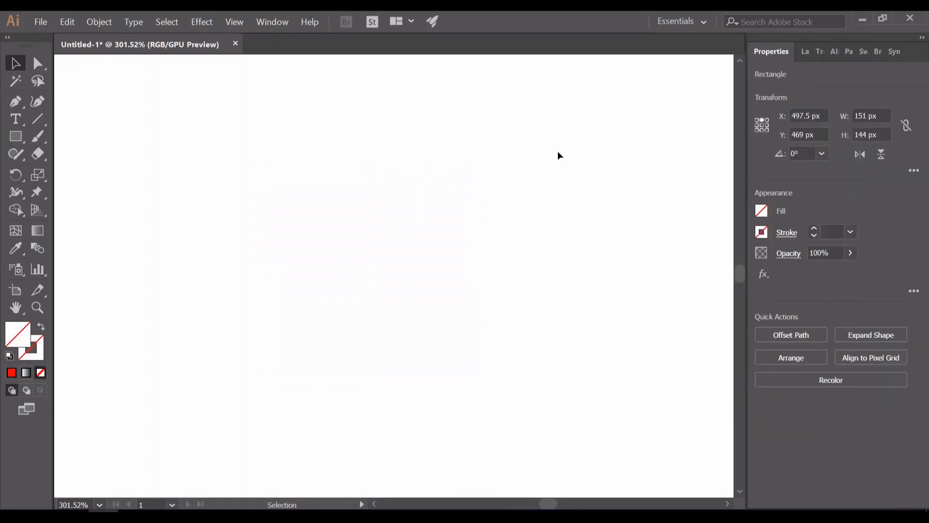
Step: Reselect the unfilled rectangle with a marquee and fill it with RGB Red again
left_click_drag(558, 151, 274, 333)
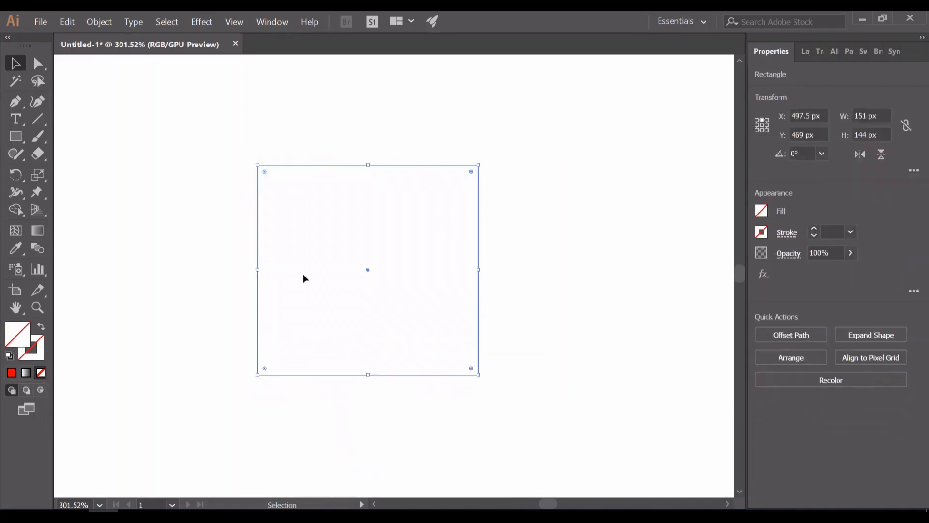
left_click(761, 215)
left_click(644, 264)
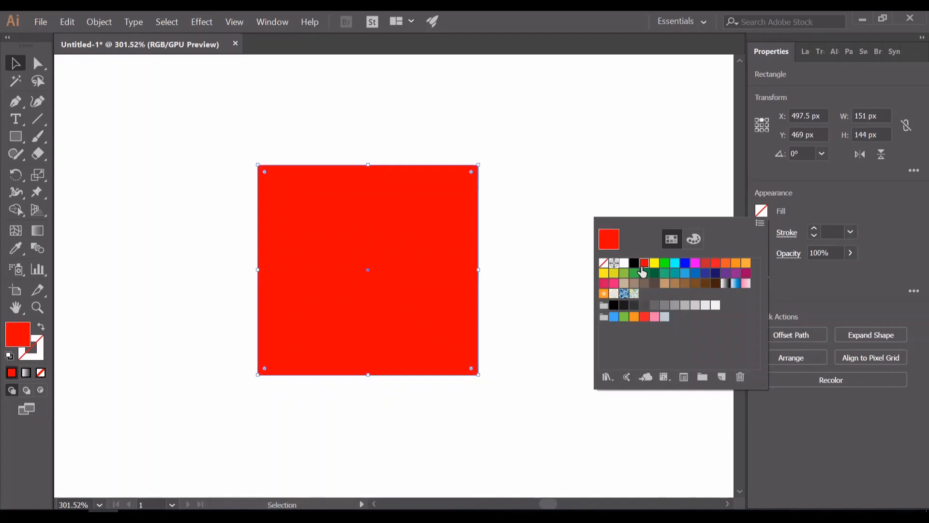
left_click(570, 180)
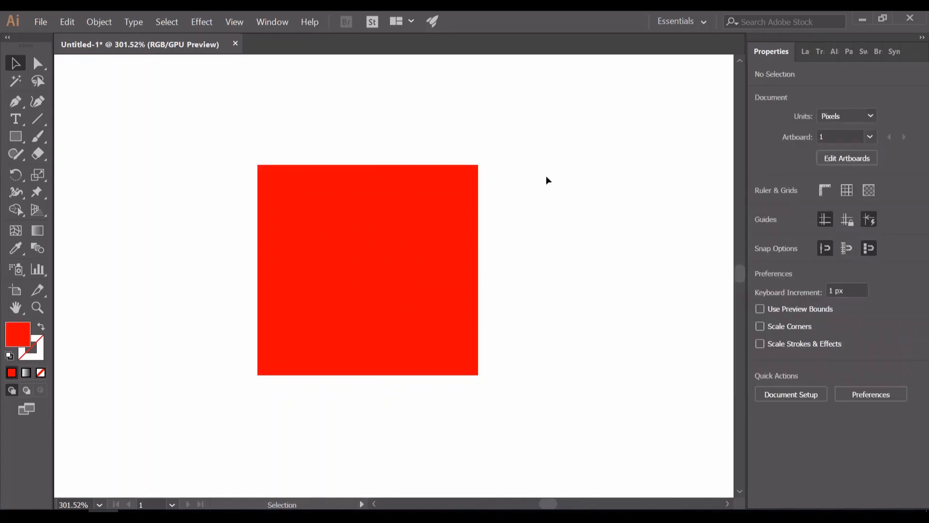
Step: Pick individual corners of the rectangle with the Direct Selection tool and shift its top-right anchor point slightly inward
left_click(38, 63)
left_click(295, 184)
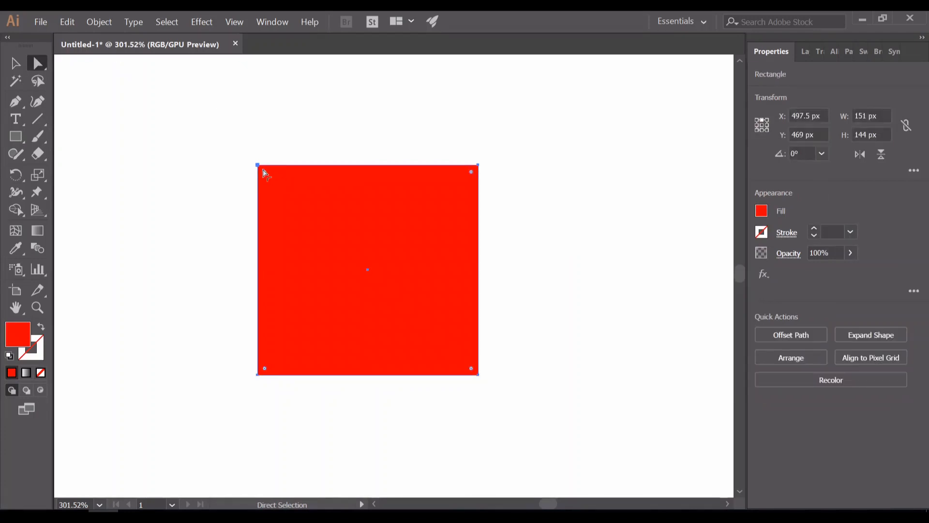
left_click_drag(265, 173, 238, 168)
mouse_move(266, 371)
left_mouse_down()
mouse_move(301, 336)
mouse_move(419, 266)
mouse_move(270, 388)
mouse_move(328, 131)
mouse_move(243, 134)
left_mouse_up()
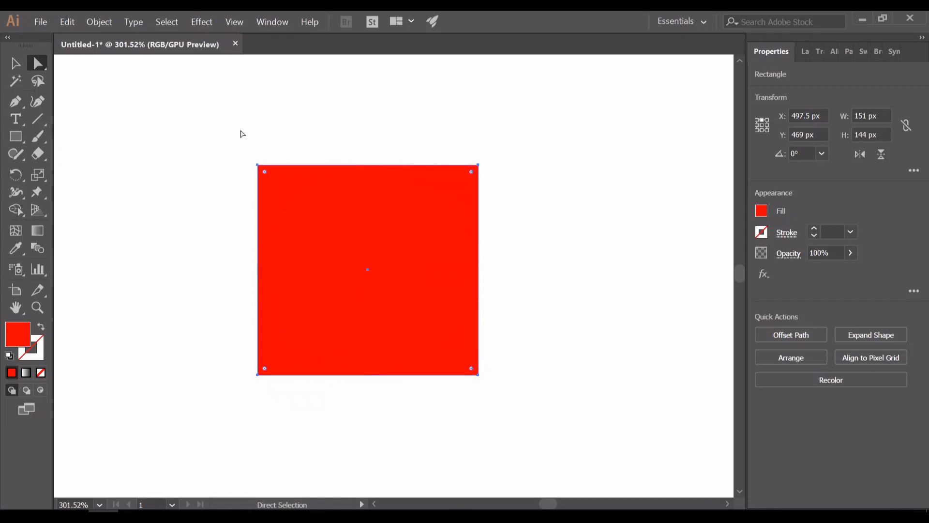
left_click(437, 135)
mouse_move(479, 167)
left_mouse_down()
mouse_move(414, 246)
mouse_move(486, 155)
mouse_move(474, 165)
left_mouse_up()
left_click(538, 201)
Step: Delete the rectangle's bottom-right anchor point, followed by the rest of the shape
left_click_drag(508, 322, 473, 409)
mouse_move(477, 377)
left_mouse_down()
mouse_move(401, 348)
mouse_move(471, 377)
left_mouse_up()
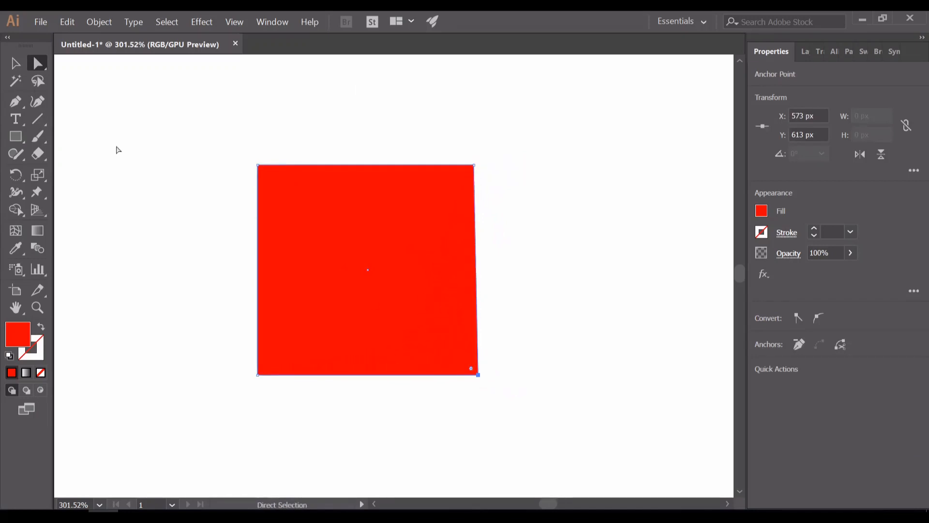
key("Delete")
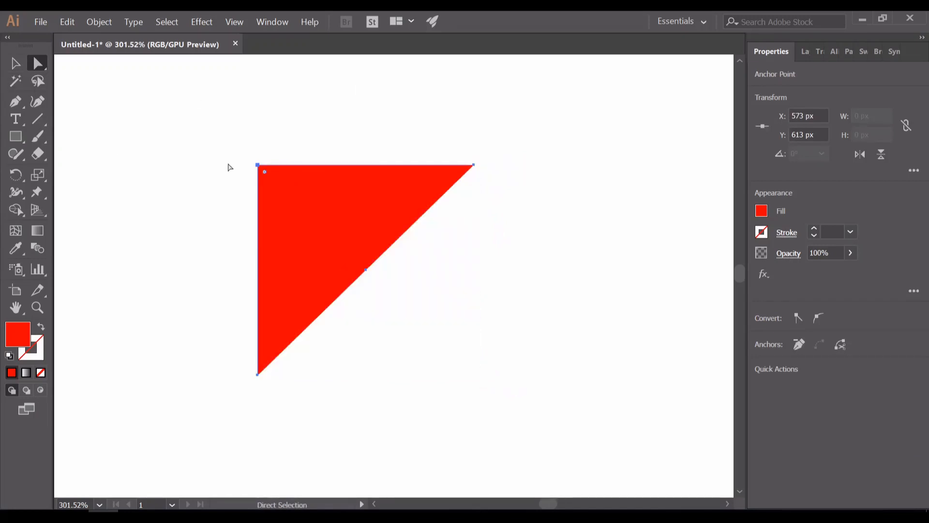
key("Delete")
Step: Draw a red square about 109 px wide, try switching to the Magic Wand tool, and delete the square
left_click(15, 137)
left_click_drag(225, 133, 385, 291)
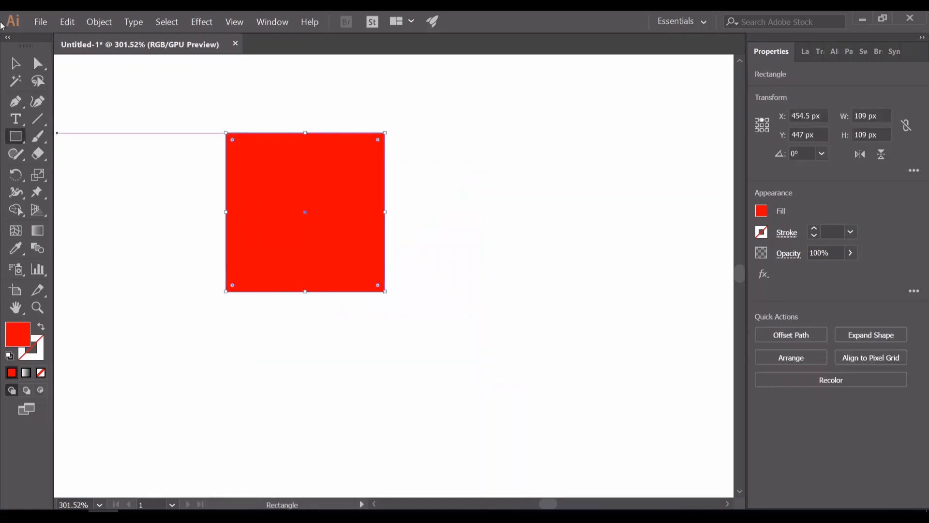
left_click(17, 81)
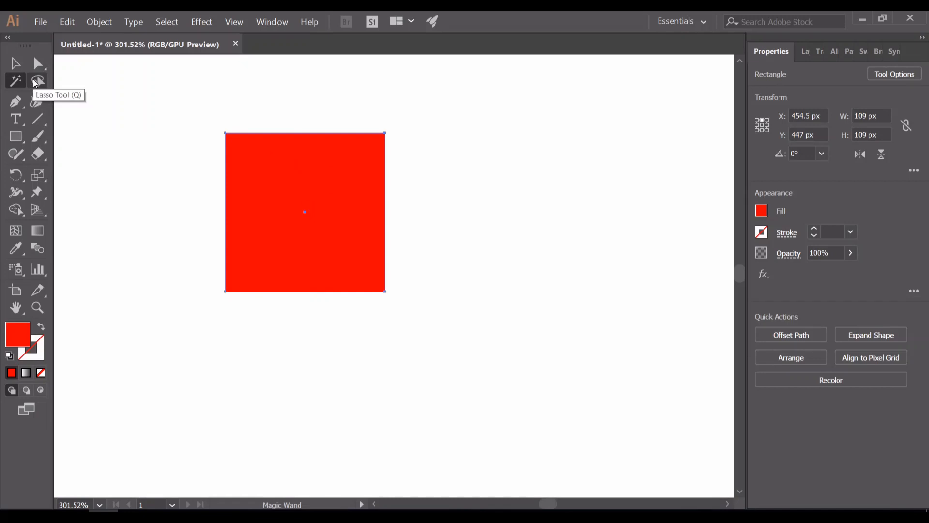
left_click(17, 64)
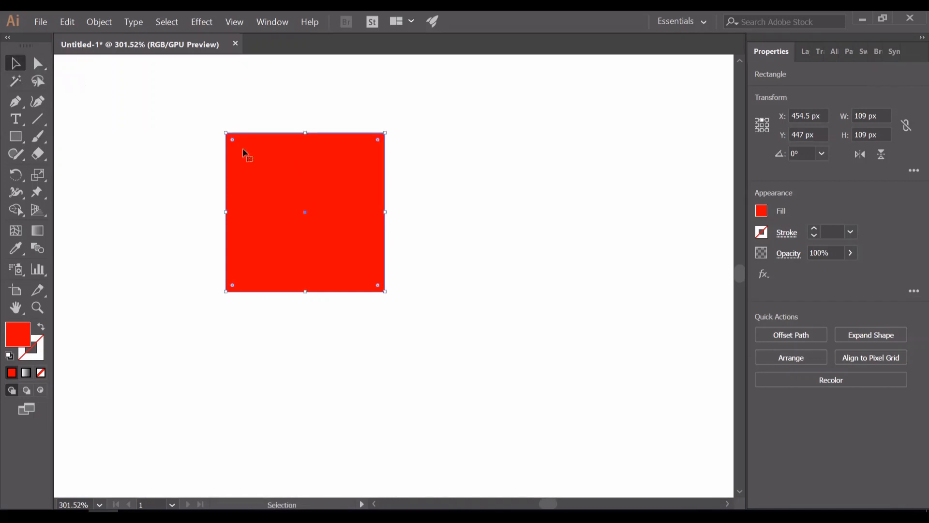
key("Delete")
Step: Draw a closed, nearly rectangular red shape about 140 px wide and 120 px high with the Pen tool
key("p")
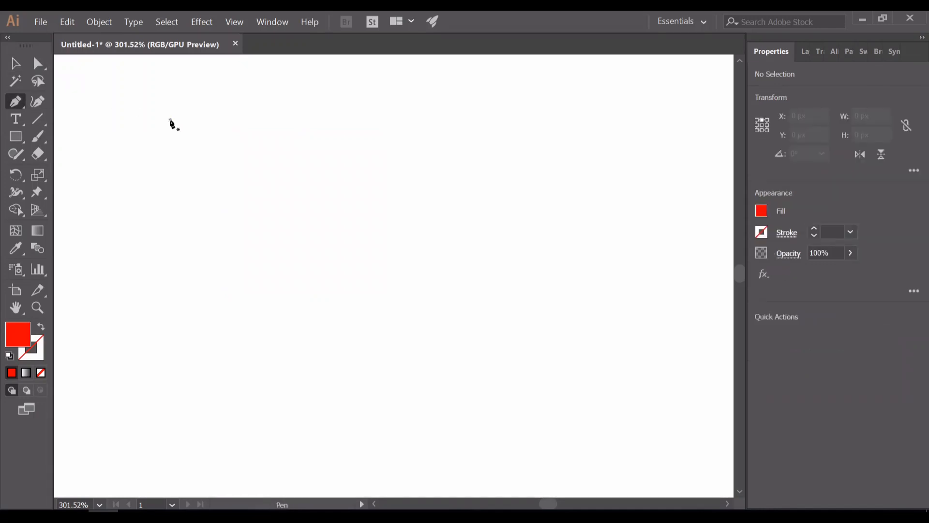
left_click(171, 120)
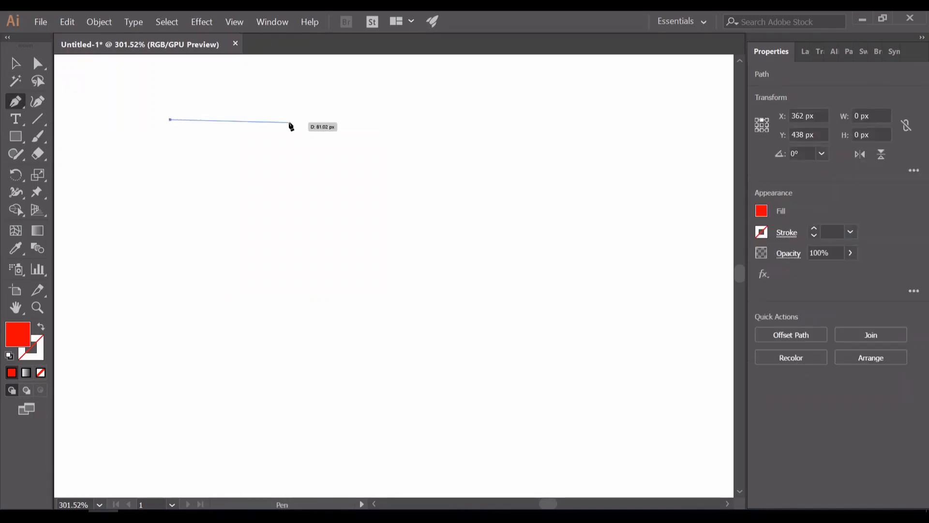
left_click(375, 120)
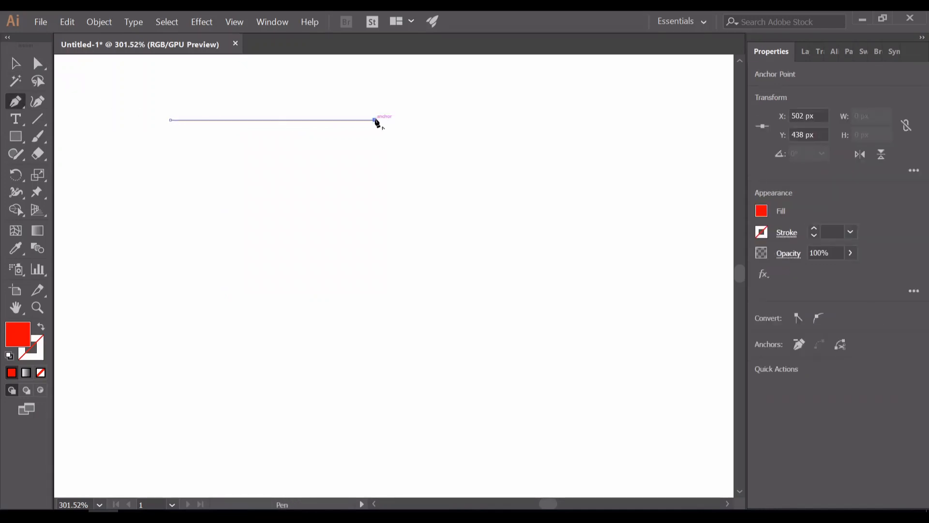
left_click(375, 291)
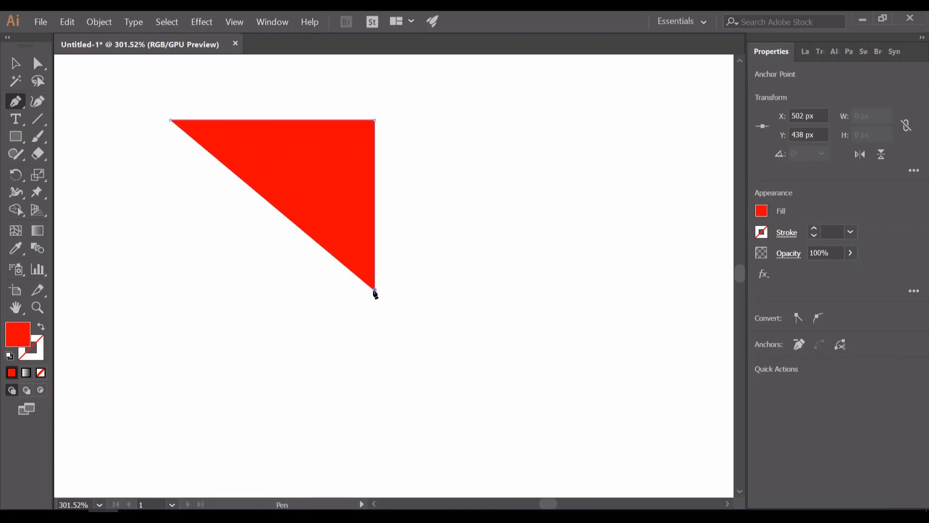
left_click(170, 294)
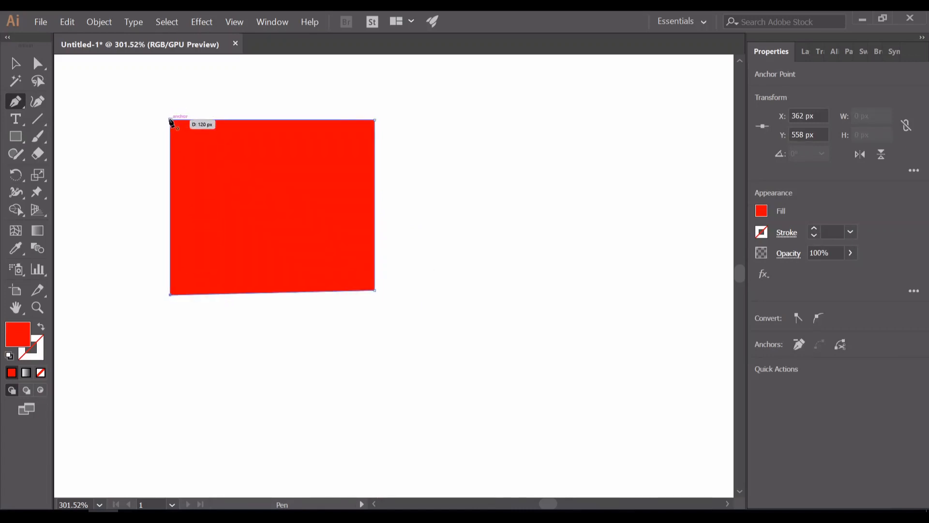
left_click(171, 120)
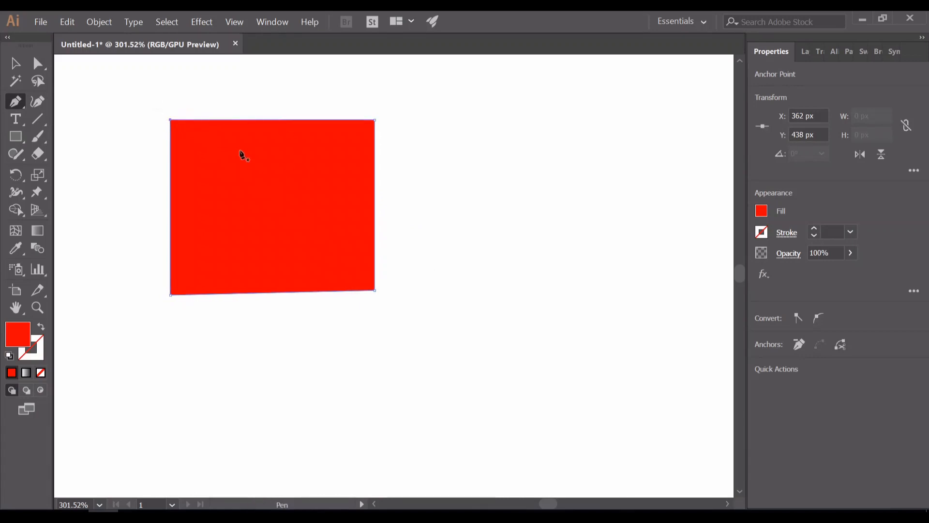
Step: Add an anchor point near the middle of the red shape's top edge and another on its bottom edge
left_click_drag(16, 106, 53, 118)
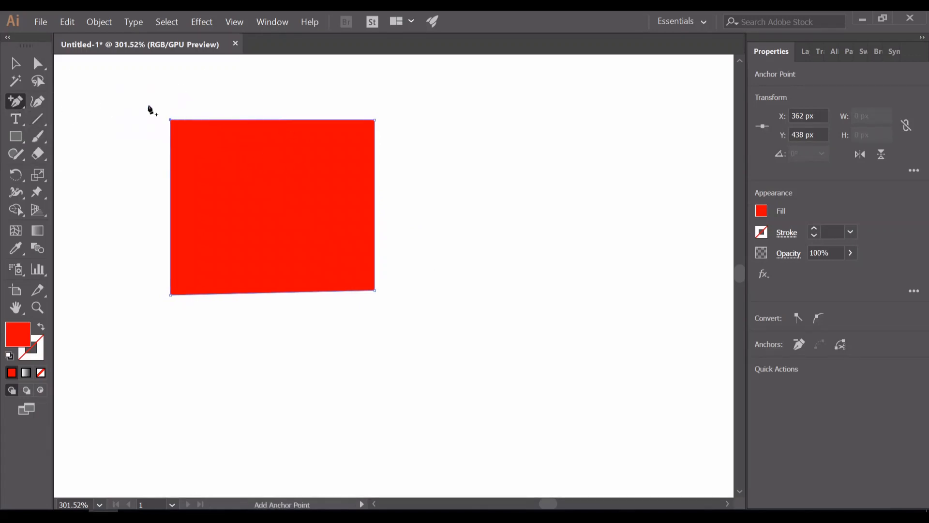
left_click(268, 120)
left_click(268, 293)
Step: Draw a closed curved red shape beside the rectangle's upper-right corner with the Pen tool, and delete it
left_click_drag(15, 101, 67, 104)
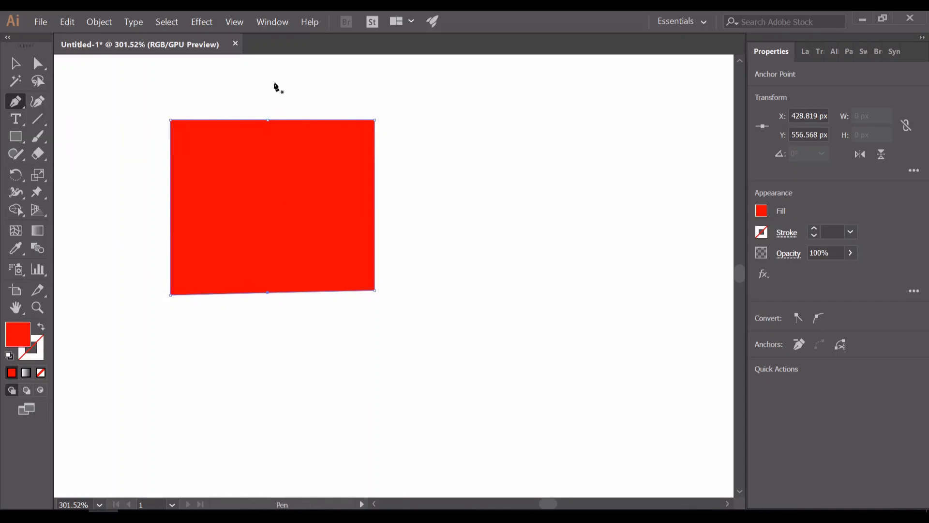
left_click(380, 102)
left_click_drag(535, 97, 636, 204)
left_click_drag(513, 145, 431, 131)
left_click_drag(383, 102, 394, 57)
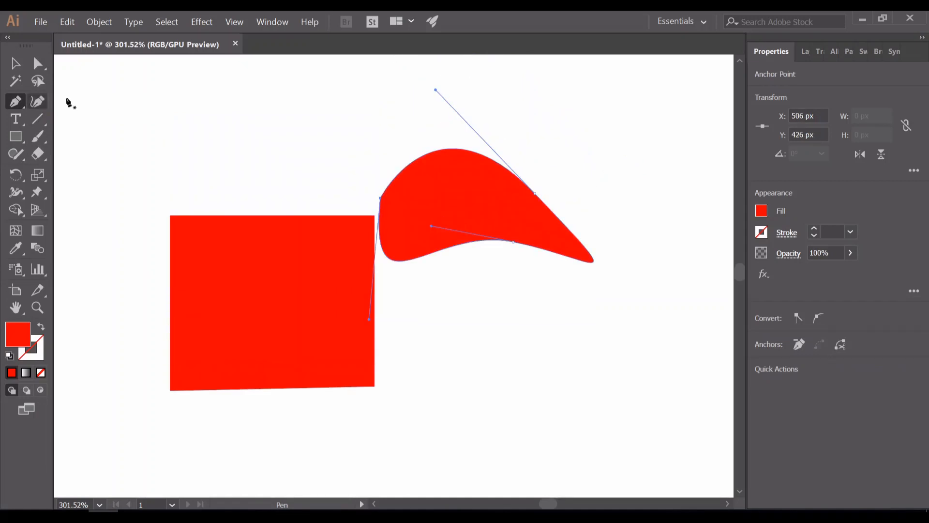
key("Delete")
key("Delete")
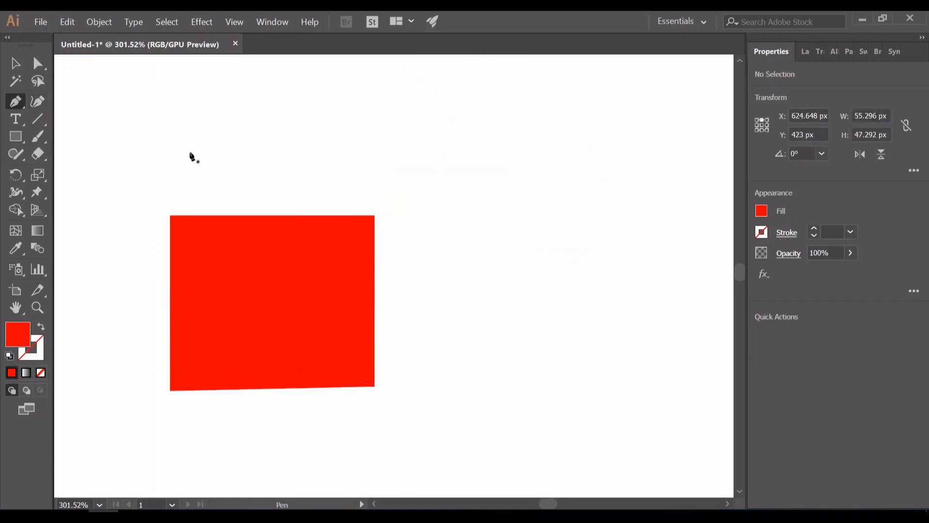
Step: Curve the red shape's top-left corner and top-middle anchor point with the Anchor Point tool, and remove the top-middle point
left_click_drag(13, 103, 73, 155)
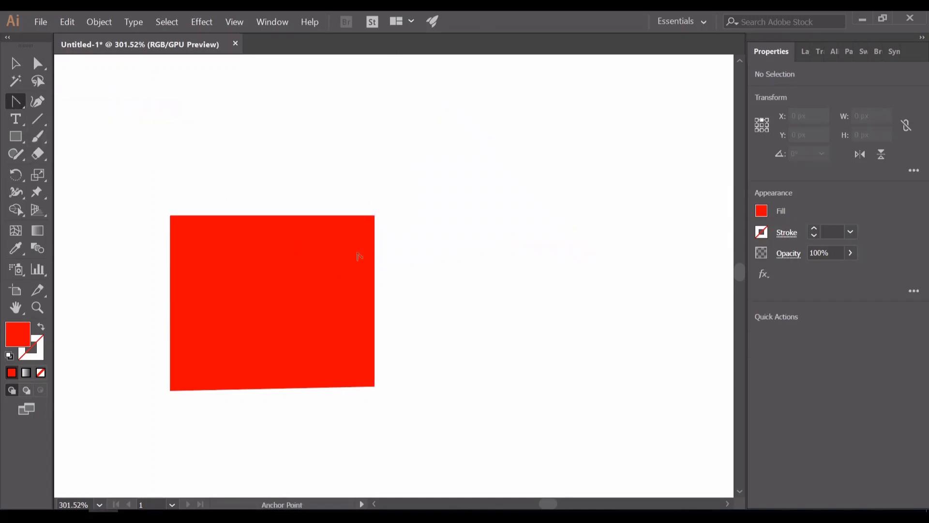
left_click(16, 63)
left_click(181, 241)
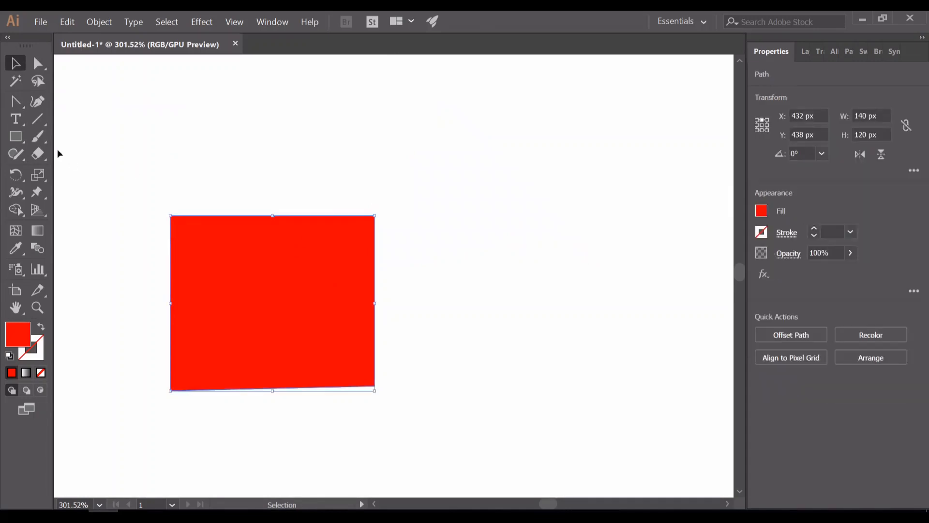
left_click(18, 103)
left_click_drag(170, 216, 296, 120)
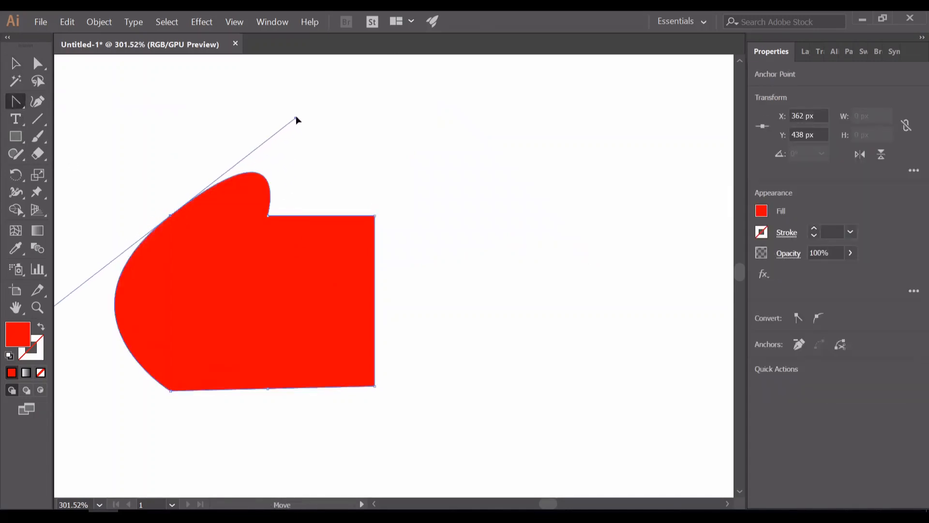
left_click_drag(268, 216, 263, 300)
left_click_drag(269, 216, 417, 148)
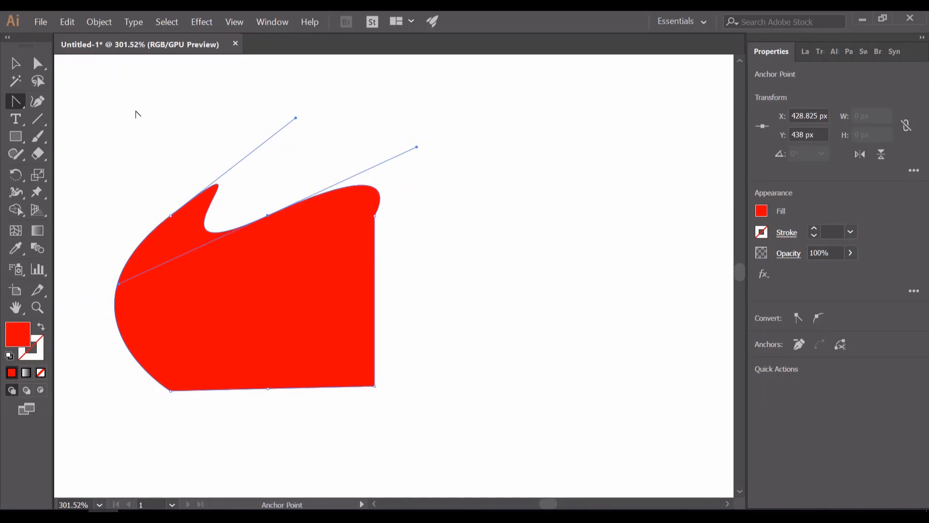
left_click(16, 64)
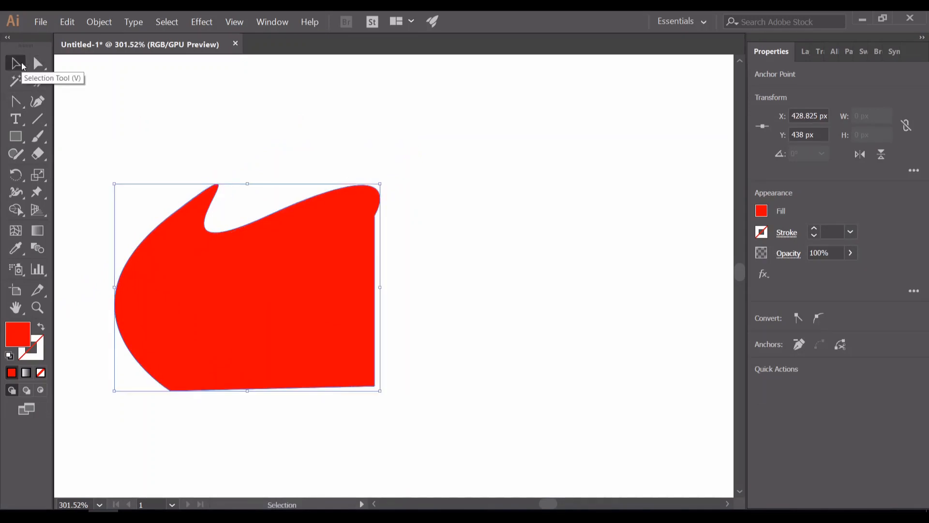
key("ctrl+z")
Step: Extend the red shape's outline from its top-left point with five Curvature tool points, and delete the whole shape
left_click(39, 97)
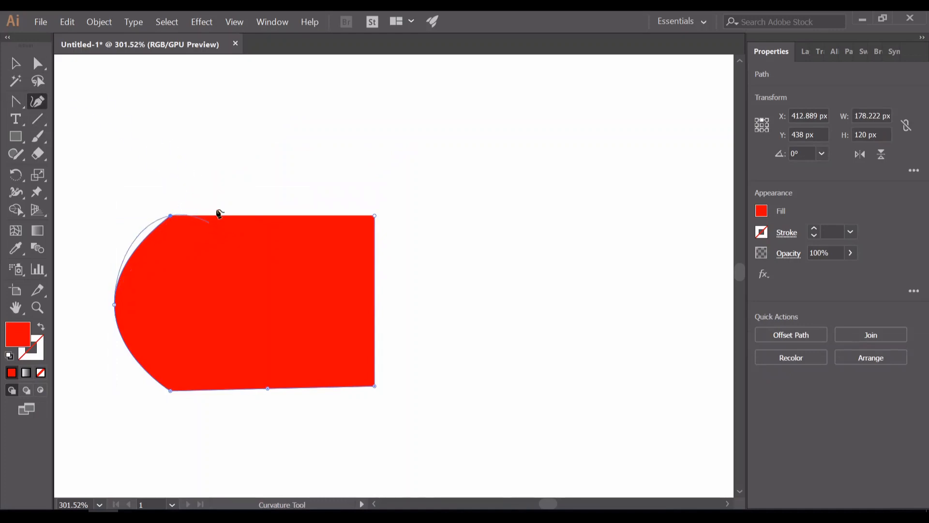
left_click(252, 245)
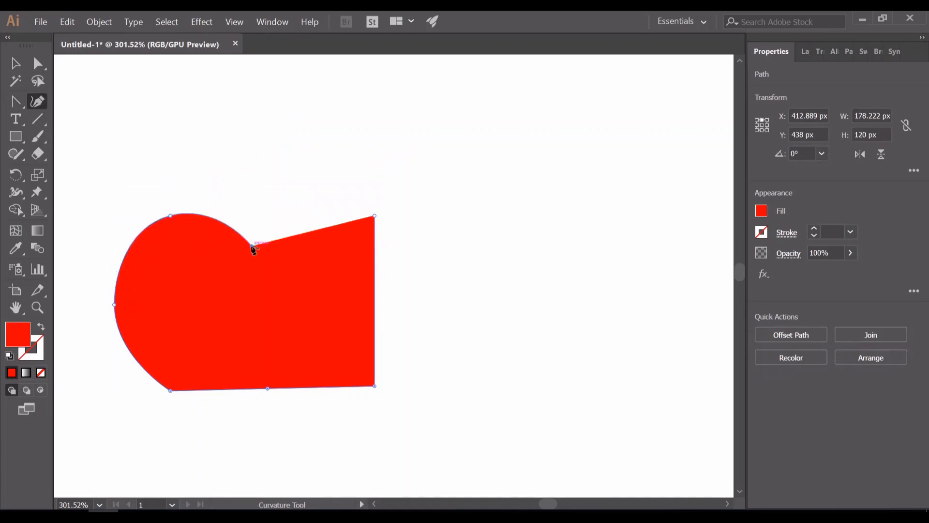
left_click(265, 134)
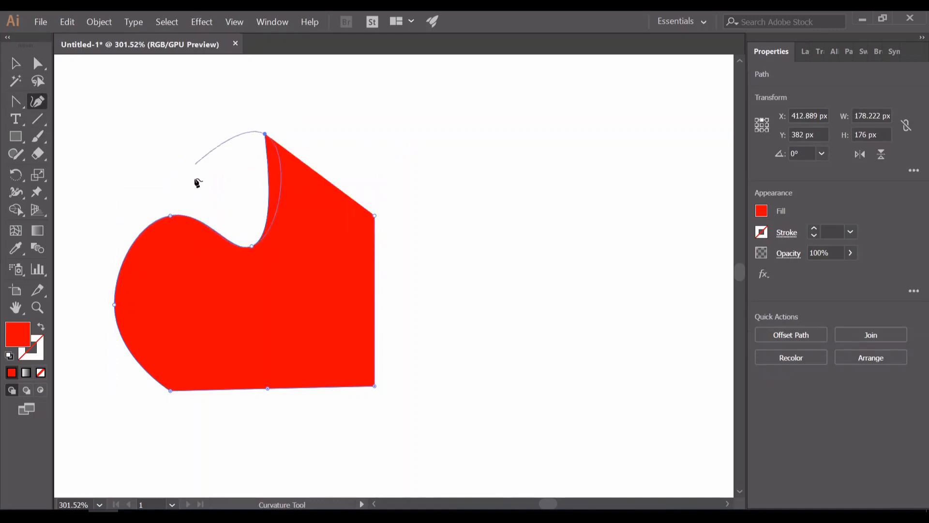
left_click(209, 208)
left_click(367, 177)
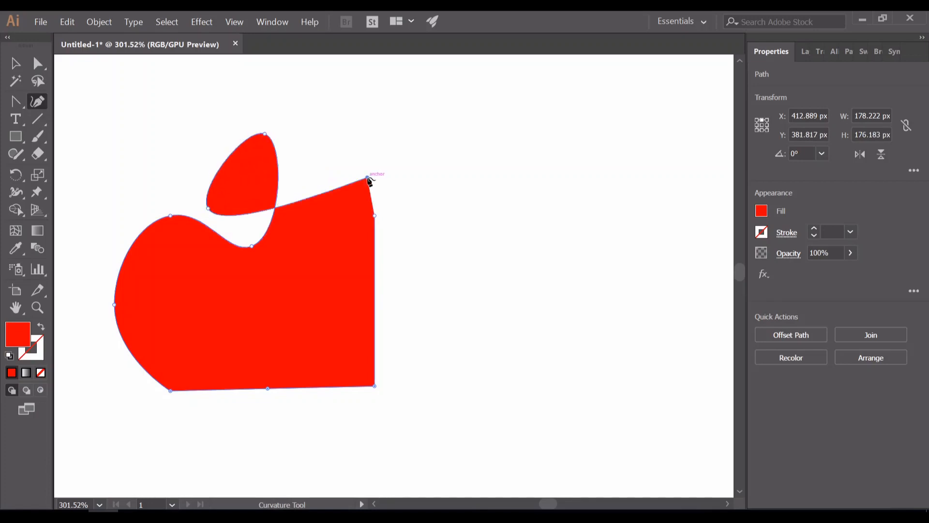
left_click(166, 95)
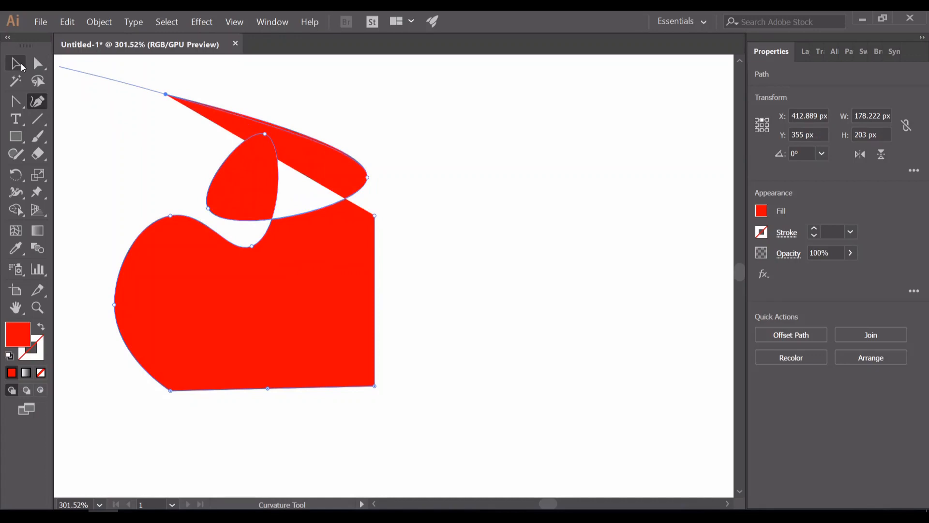
left_click(22, 67)
key("Delete")
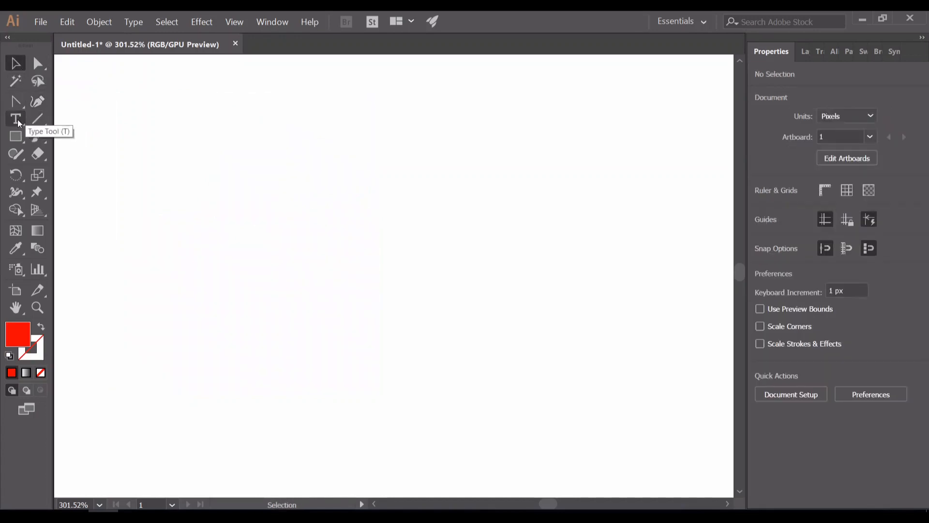
Step: Place a line of point text reading "Subscribe to" followed by the channel's name on the artboard
left_click(17, 120)
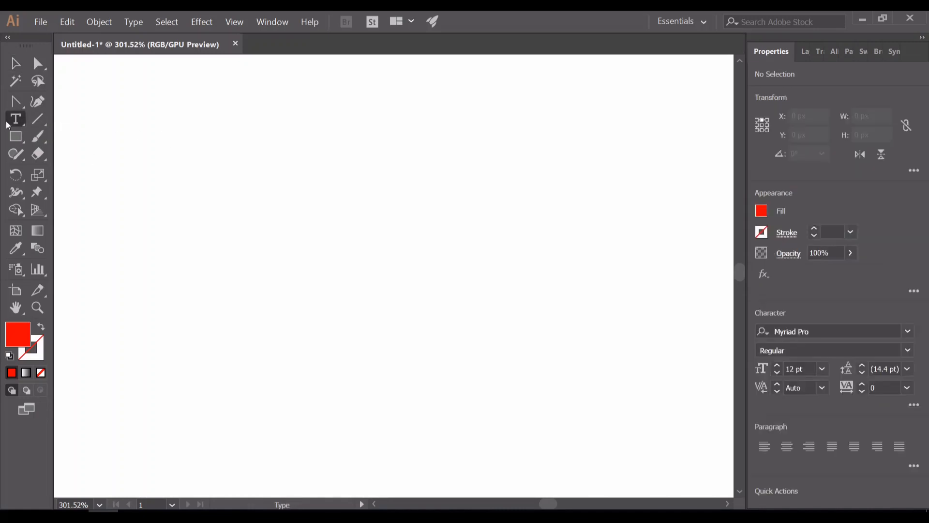
left_click(211, 191)
key("BackSpace")
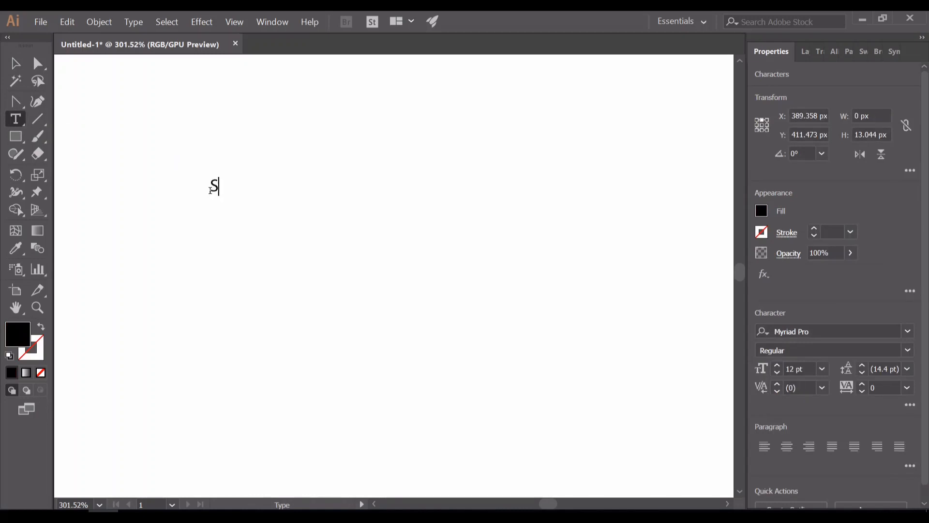
type("Subsc")
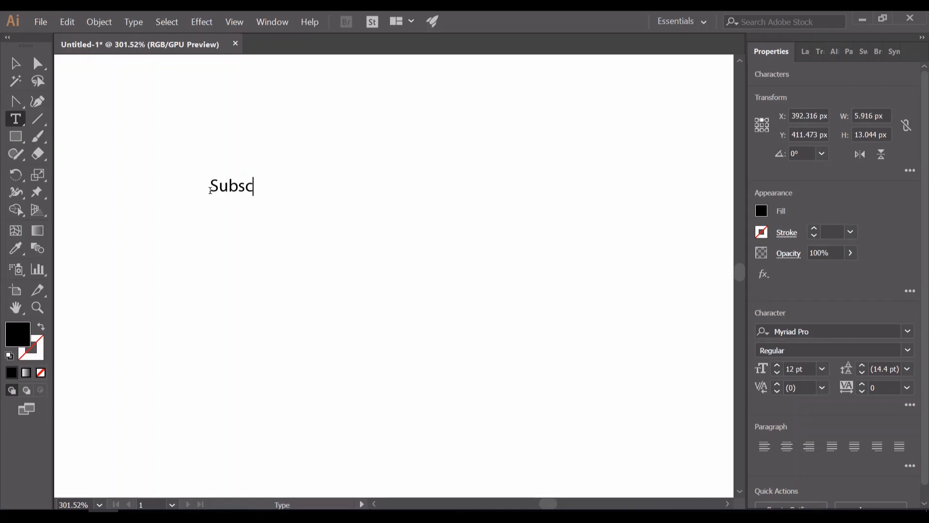
type("ribe to JonaedulFahim T")
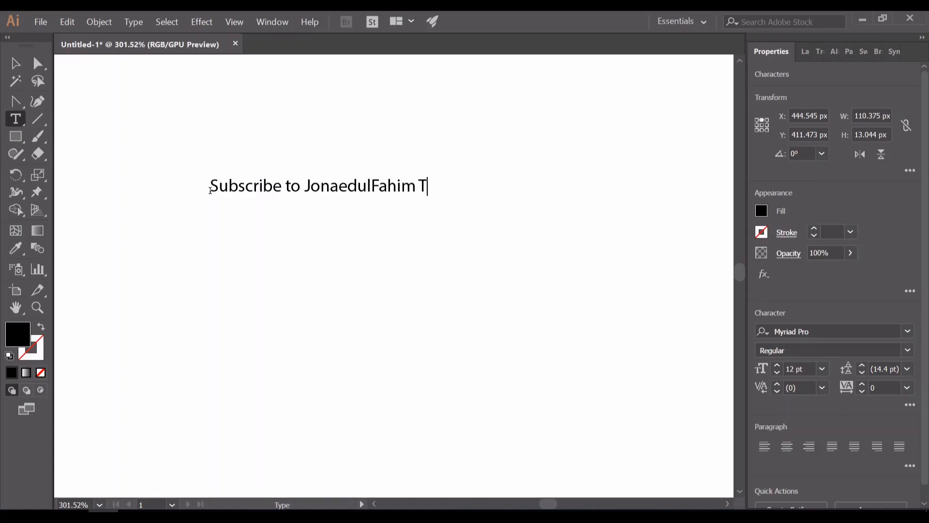
type("ech")
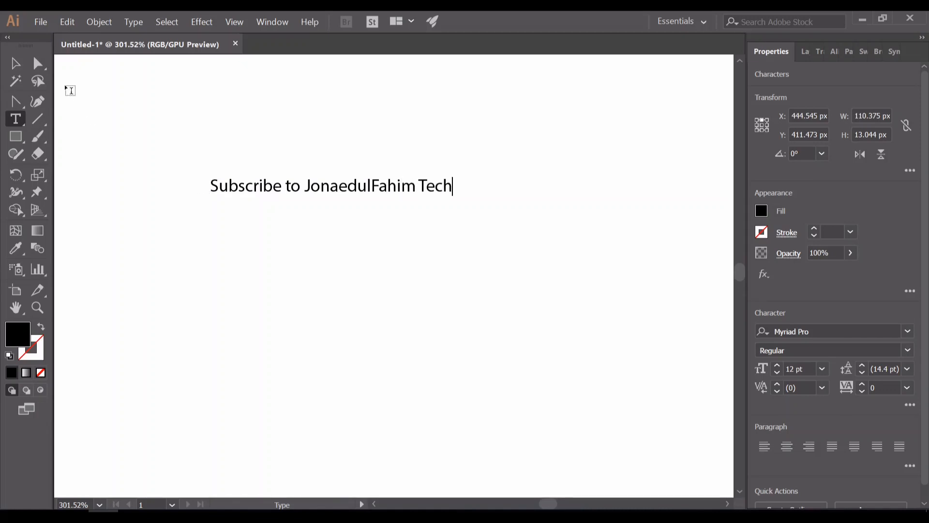
Step: Enlarge the text line to about 16.6 pt and recolour its fill through several swatches, ending with teal
left_click(16, 63)
left_click_drag(359, 179, 556, 203)
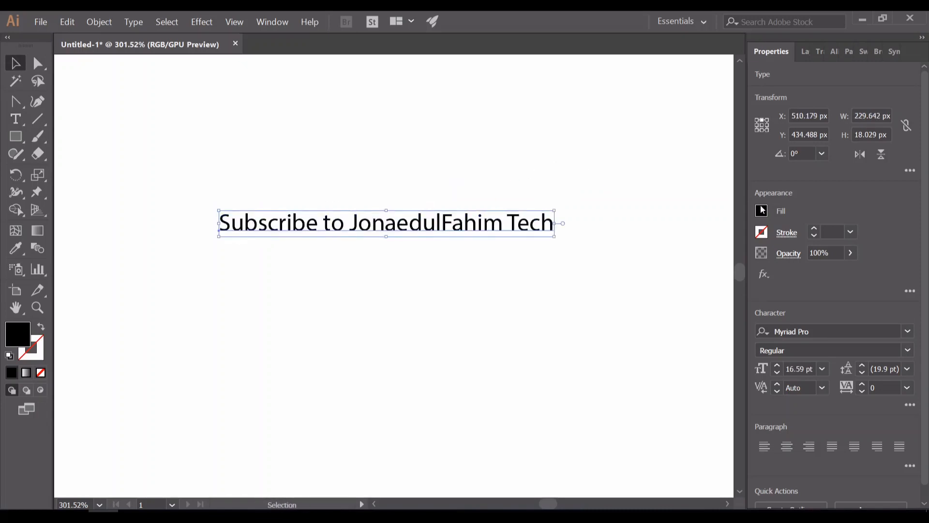
left_click(761, 211)
left_click(665, 264)
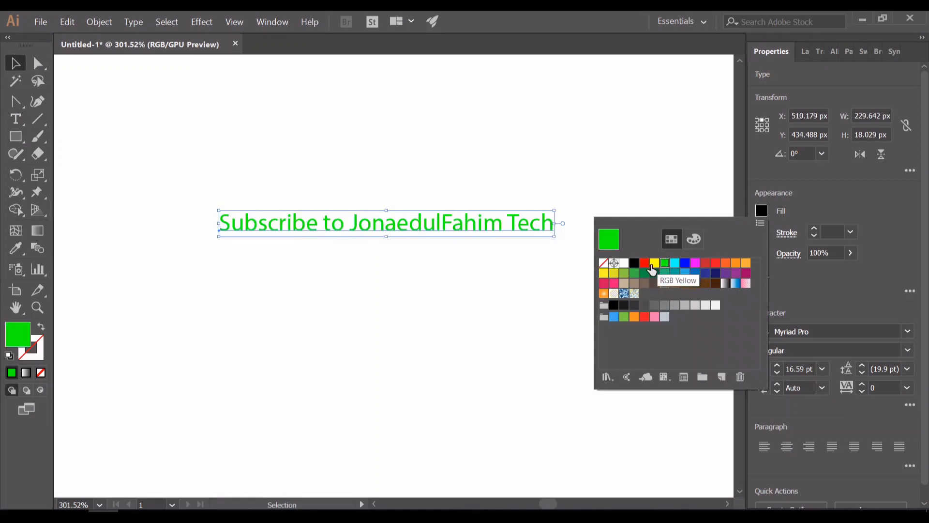
left_click(655, 262)
left_click(644, 273)
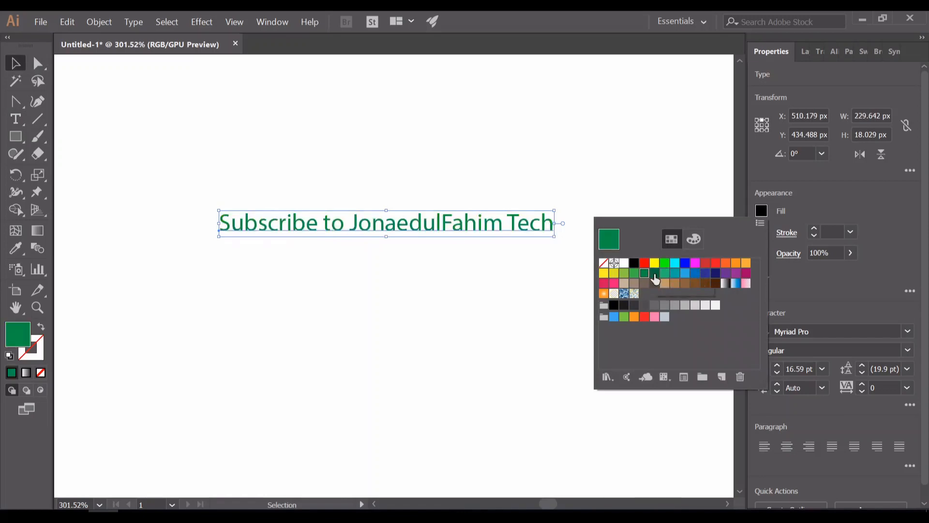
left_click(675, 272)
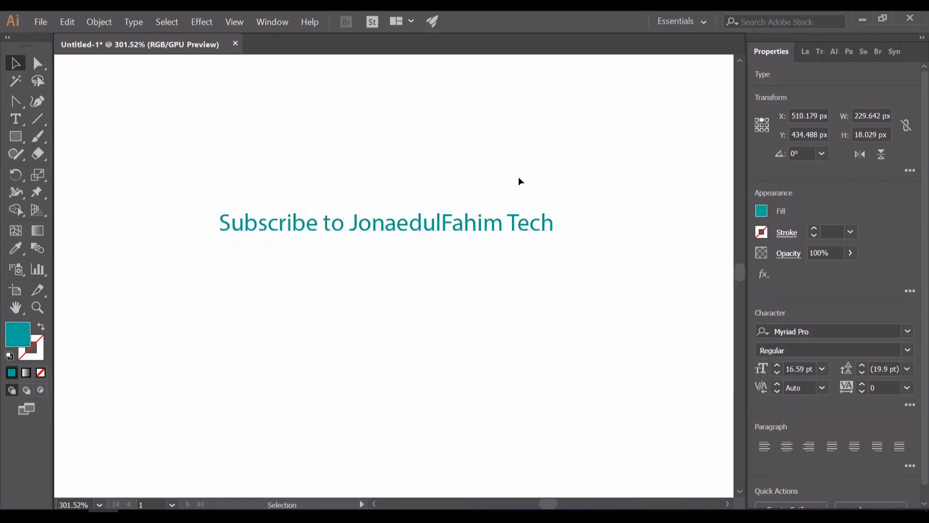
Step: Reselect the teal text, shift it slightly up and to the left, and delete it
left_click(519, 176)
left_click(444, 226)
left_click_drag(444, 225, 414, 214)
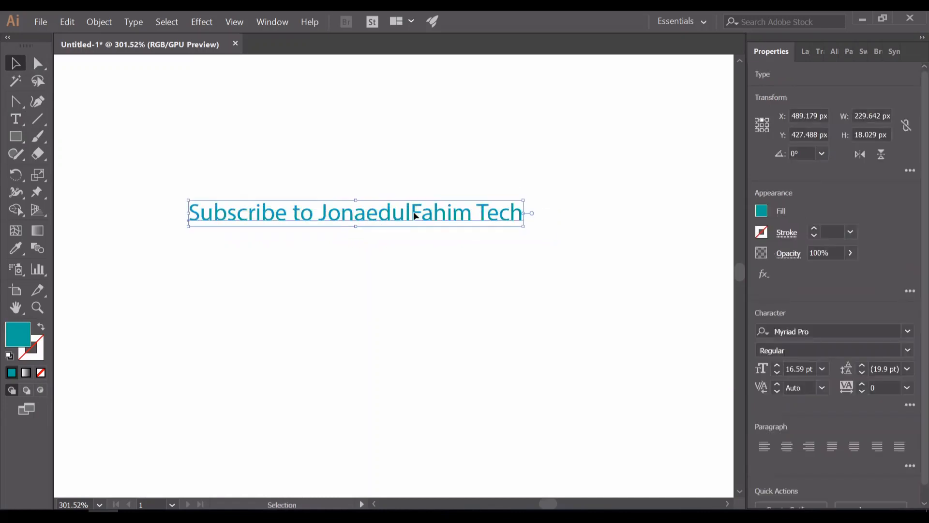
key("Delete")
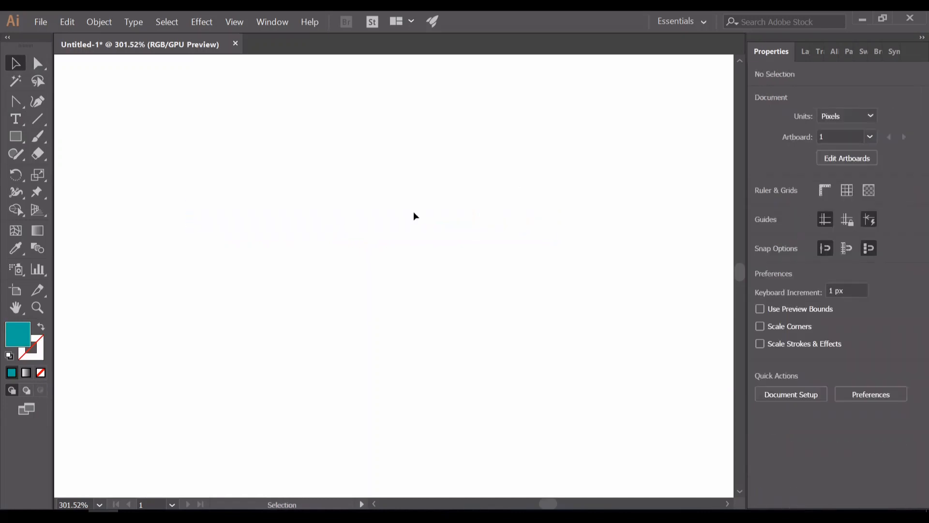
Step: Draw a teal rectangle about 76 by 73 px and a rounded rectangle about 99 by 78 px to its right
left_click(21, 138)
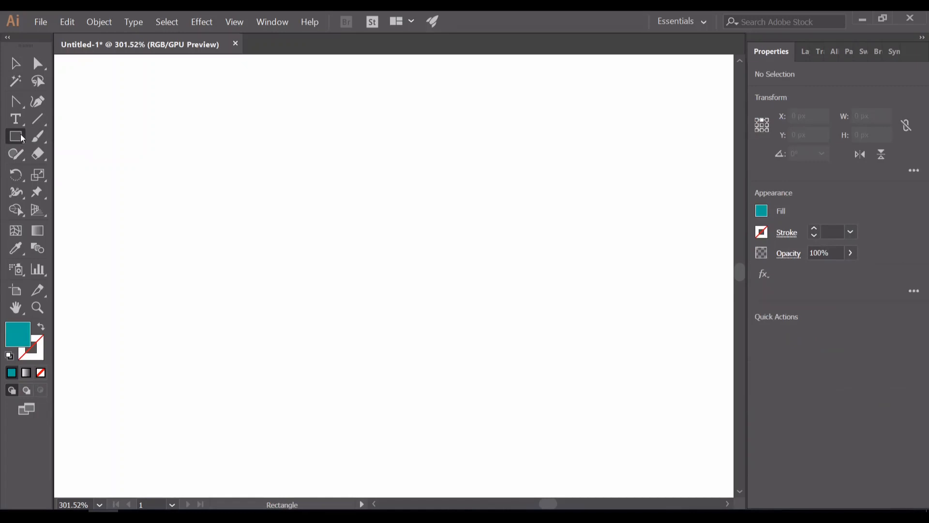
left_click_drag(224, 125, 335, 231)
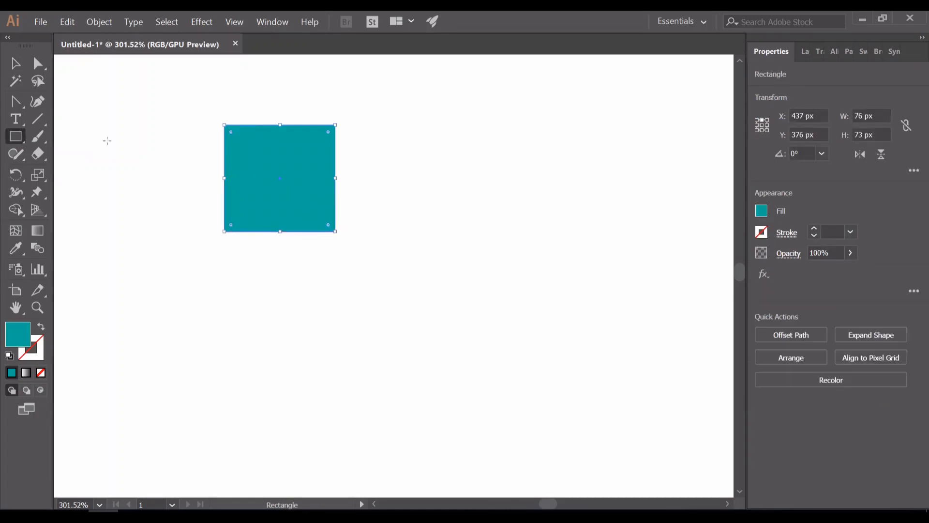
left_click_drag(16, 137, 53, 157)
left_click_drag(396, 125, 539, 239)
Step: Draw a teal circle about 68 px across below the square and a hexagon below the rounded rectangle
left_click_drag(16, 136, 57, 171)
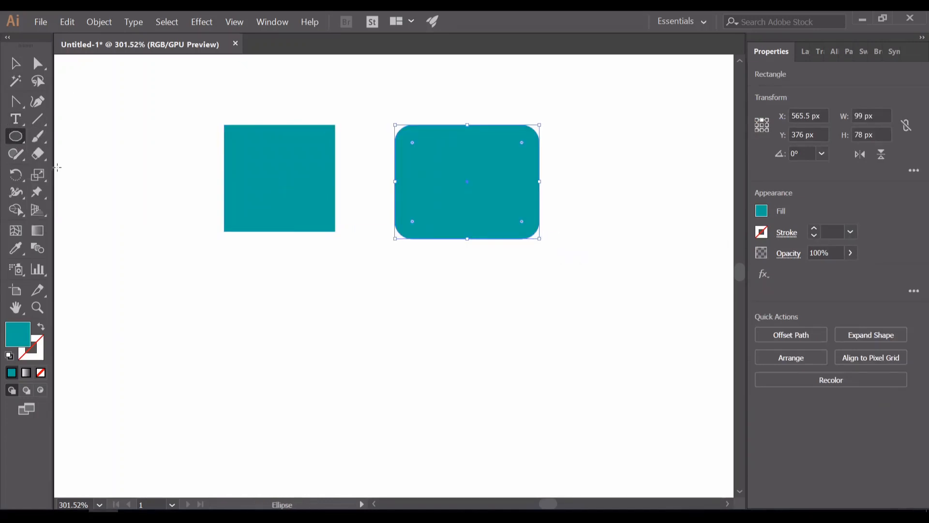
left_click(186, 299)
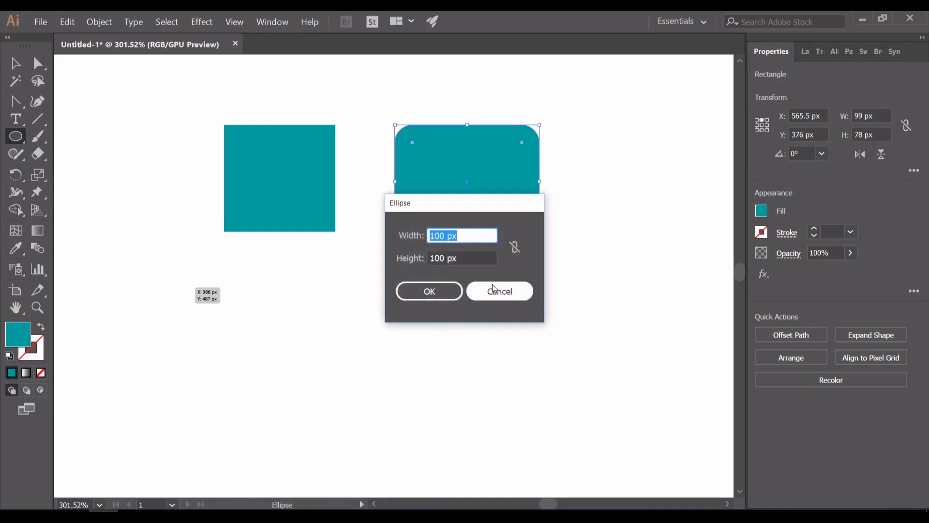
left_click(492, 291)
left_click_drag(228, 286, 328, 386)
left_click_drag(15, 136, 69, 194)
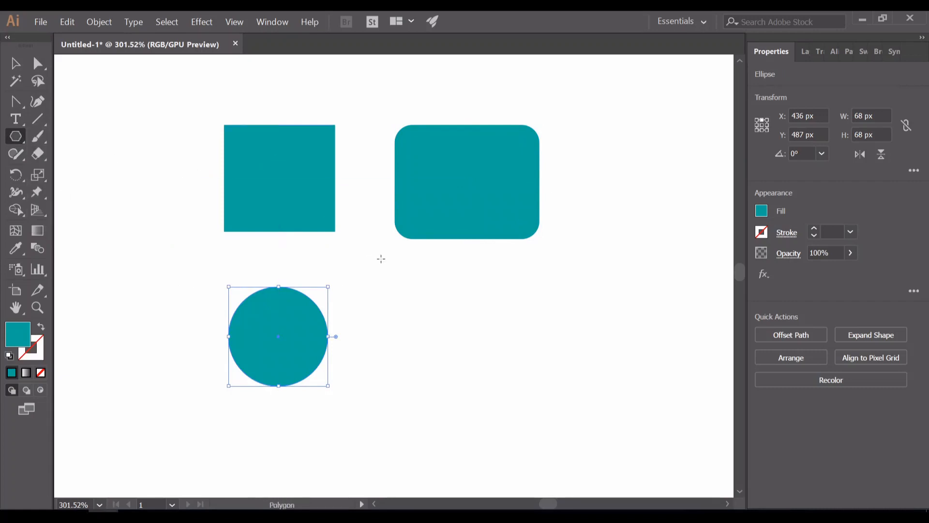
left_click_drag(444, 295, 491, 315)
Step: Draw a five-pointed star about 70 by 68 px to the left of the square and a flare below the star
left_click_drag(22, 137, 115, 227)
left_click_drag(19, 134, 69, 222)
mouse_move(116, 295)
left_mouse_down()
mouse_move(145, 320)
mouse_move(120, 309)
left_mouse_up()
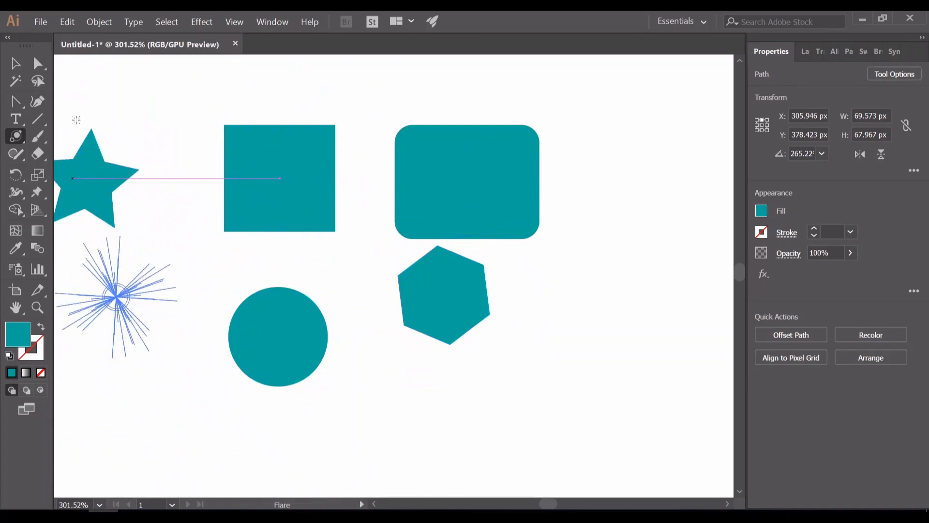
Step: Scale all the shapes down together to about 302 by 157 px overall and move them to the right
key("v")
left_click_drag(63, 114, 468, 316)
left_click_drag(540, 126, 479, 157)
left_click_drag(437, 180, 562, 157)
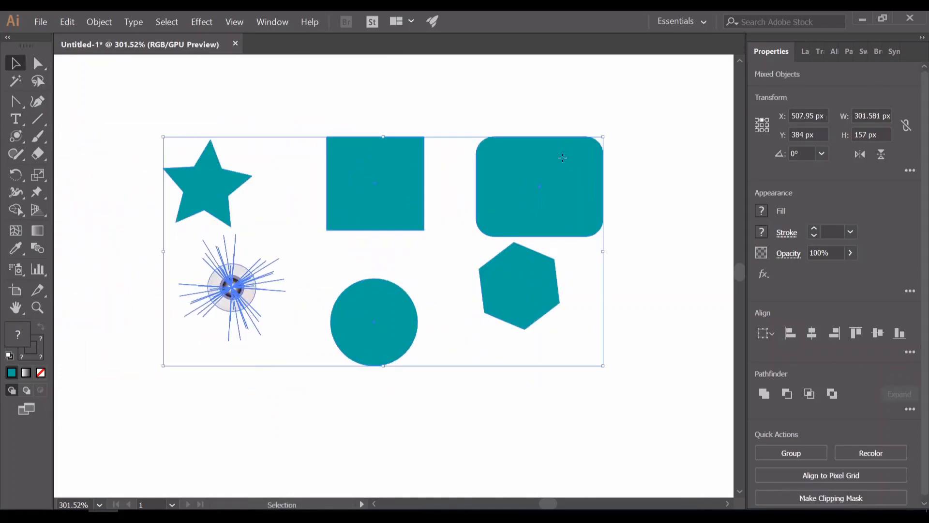
left_click(726, 235)
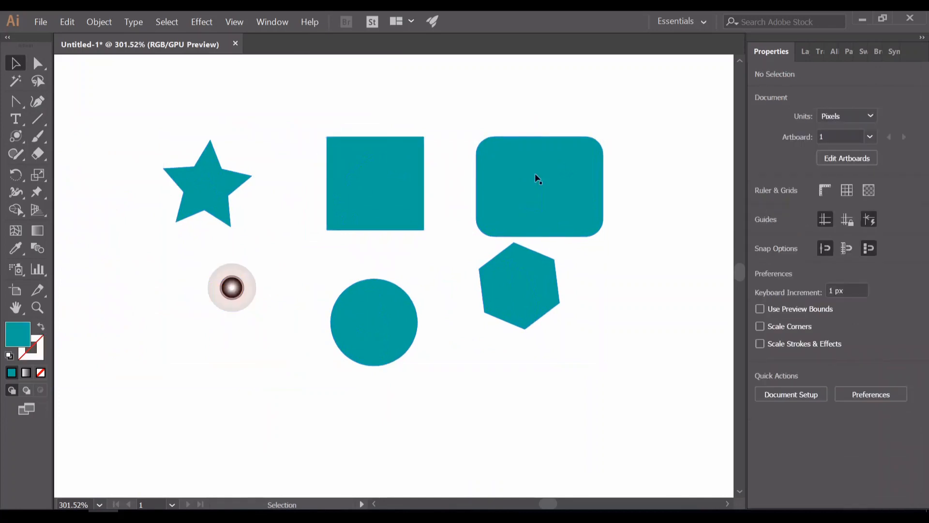
Step: Recolour the rounded rectangle's fill, trying blue (R=0 G=113 B=188) and ending with green
left_click(535, 175)
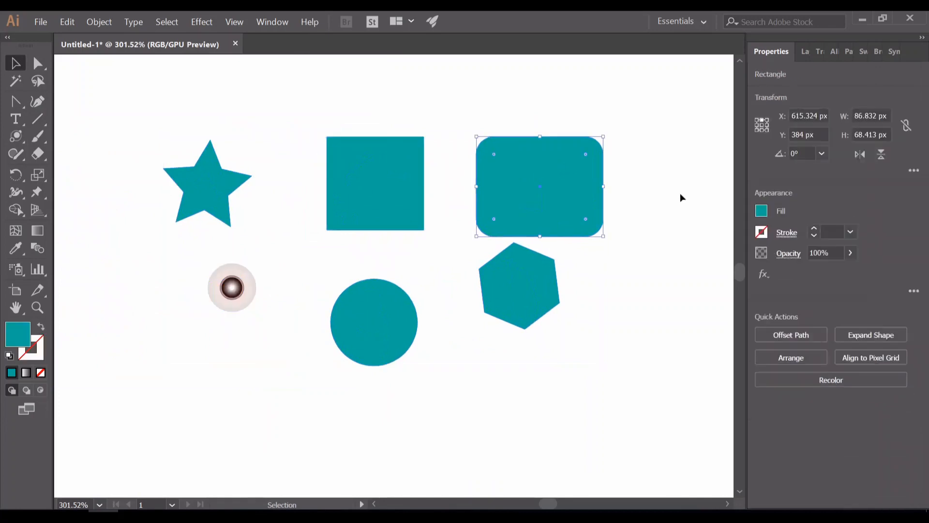
left_click(761, 211)
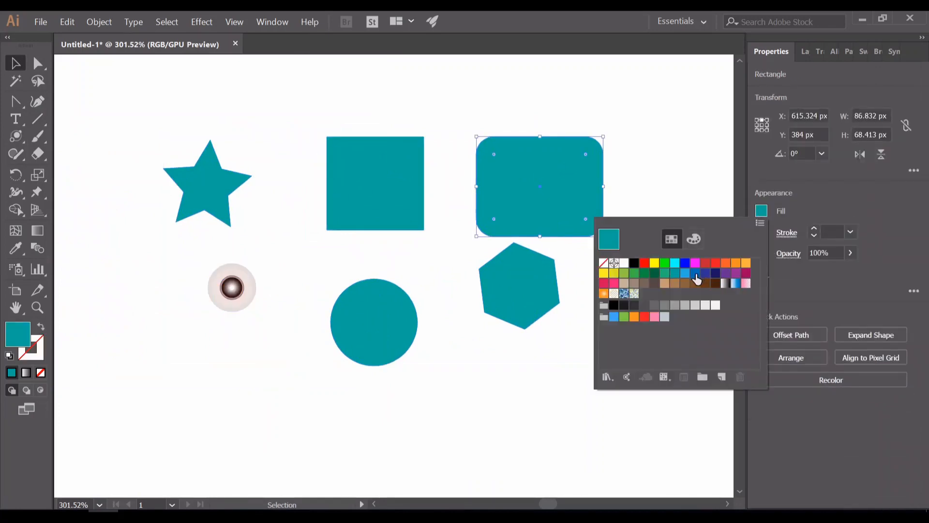
left_click(697, 273)
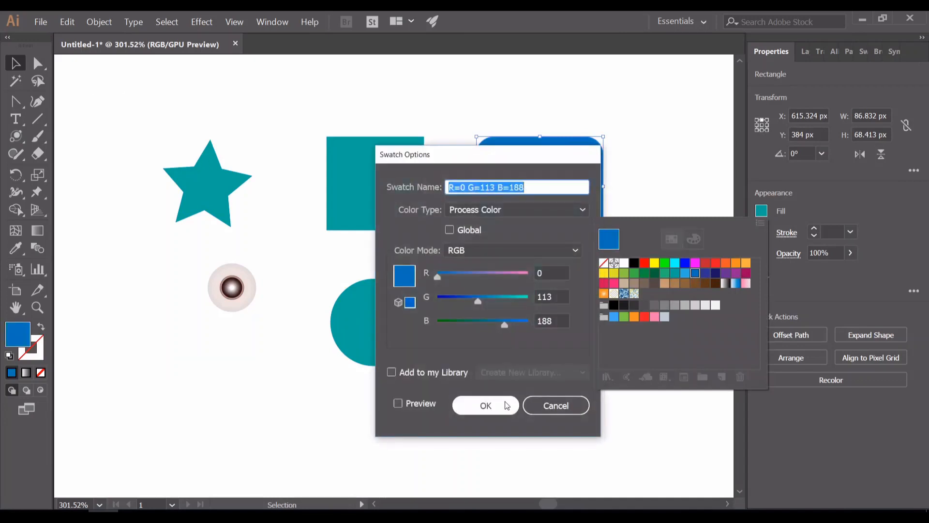
left_click(503, 405)
left_click(201, 181)
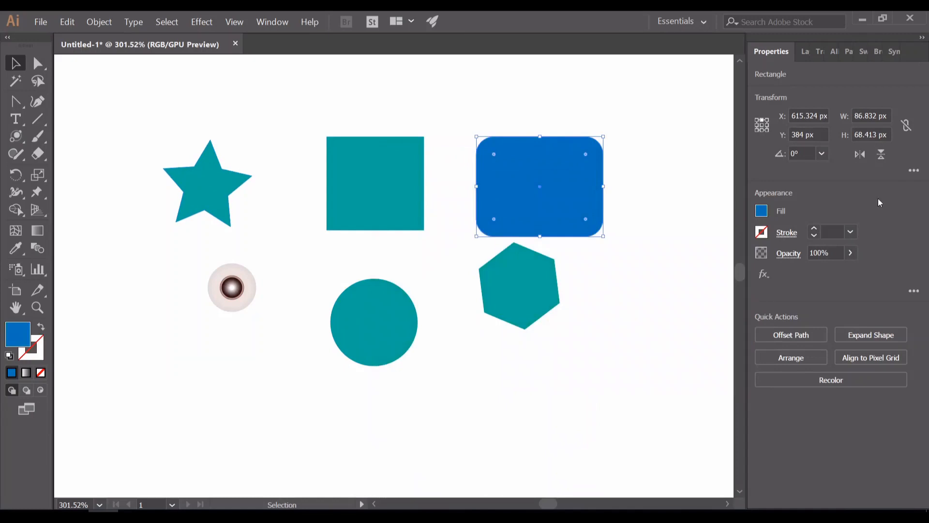
left_click(767, 218)
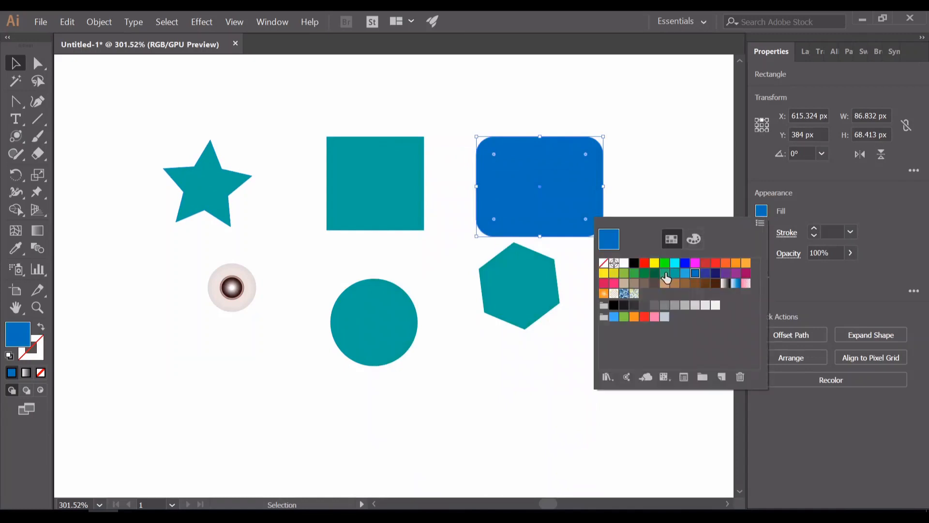
left_click(662, 273)
left_click(665, 139)
left_click(665, 140)
Step: Fill the circle with bright red
left_click(391, 324)
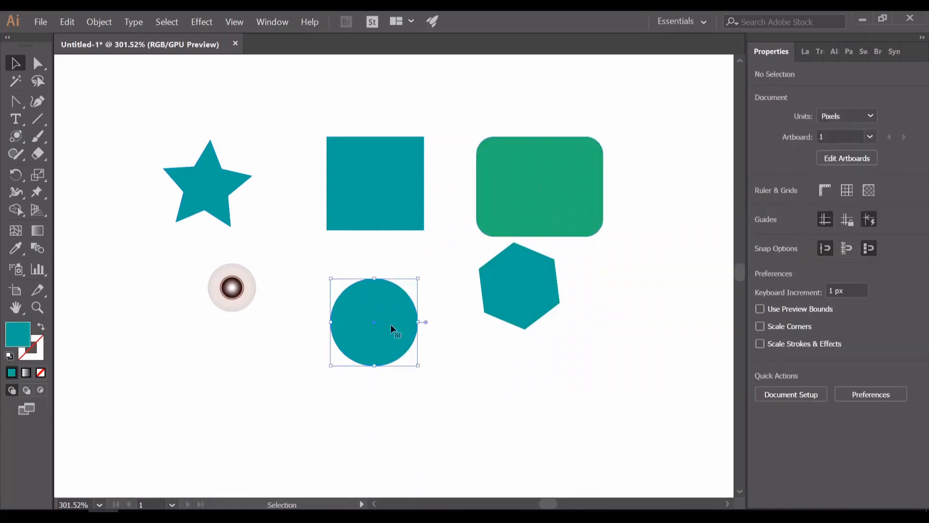
left_click(763, 213)
left_click(716, 264)
left_click(690, 170)
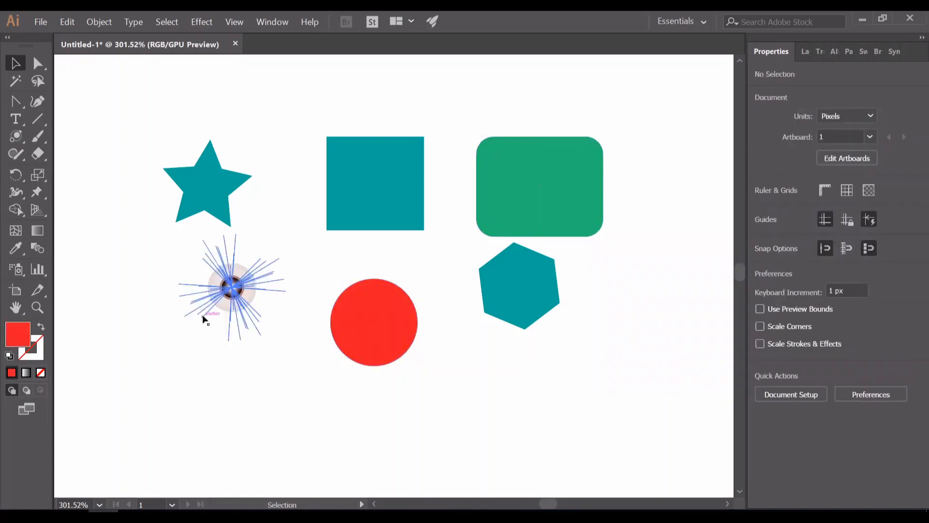
Step: Delete the flare and fill the star with brown
left_click(224, 299)
key("Delete")
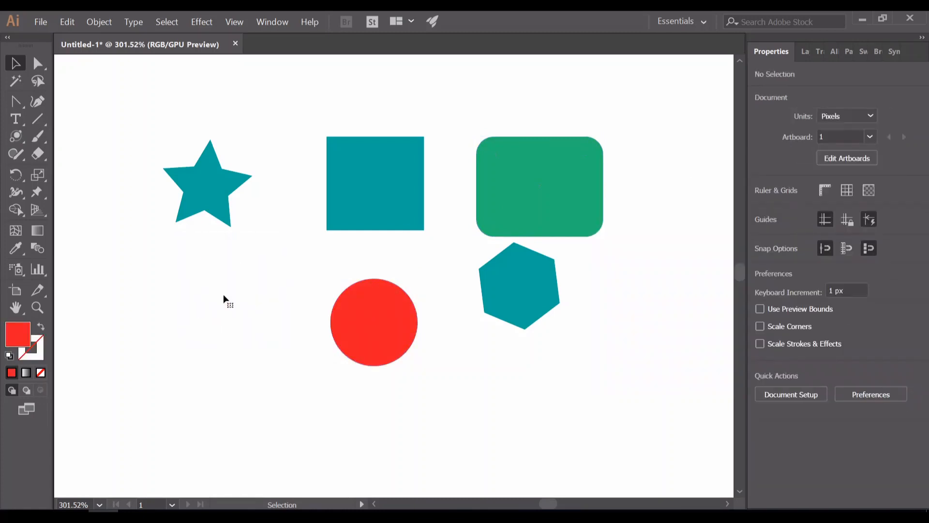
left_click(196, 167)
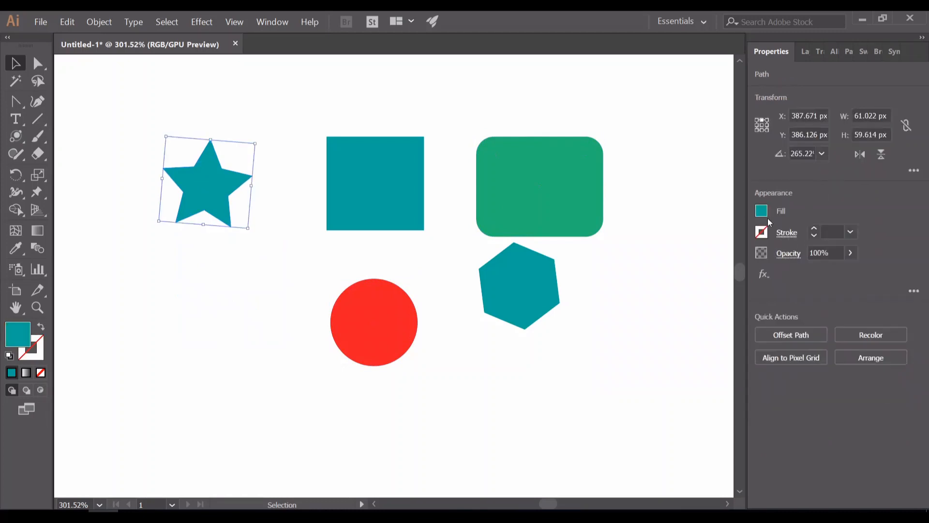
left_click(762, 212)
left_click(685, 284)
left_click(664, 156)
Step: Delete the rounded rectangle, hexagon, star and circle, keeping only the teal square
left_click_drag(663, 153, 519, 359)
key("Delete")
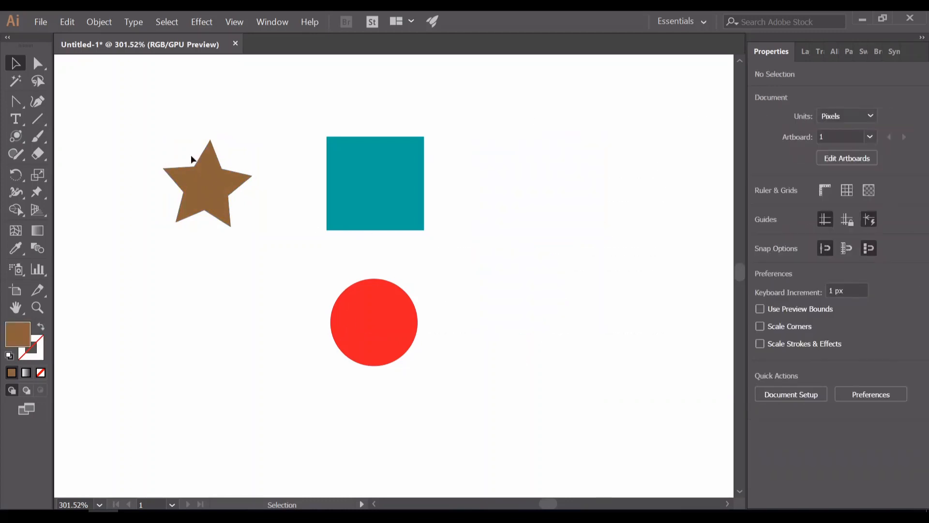
left_click_drag(211, 219, 261, 287)
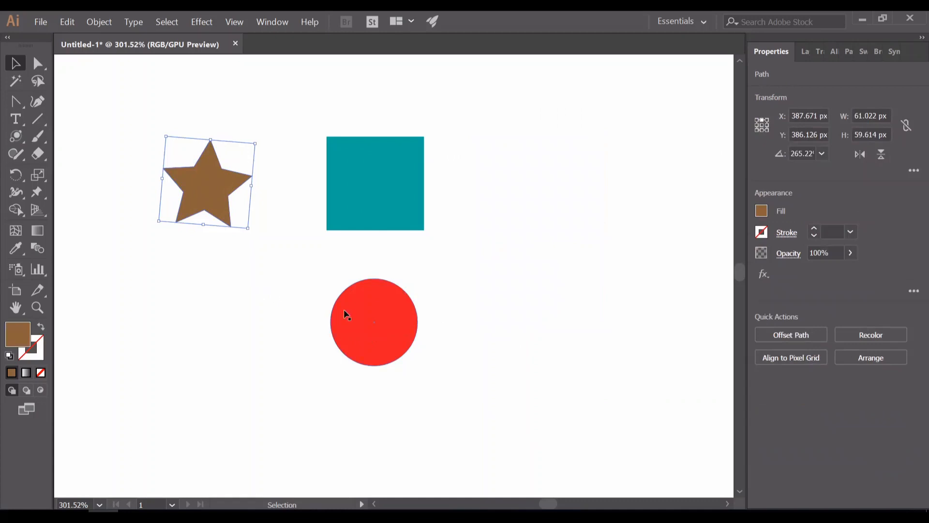
key("Delete")
left_click(367, 325)
key("Delete")
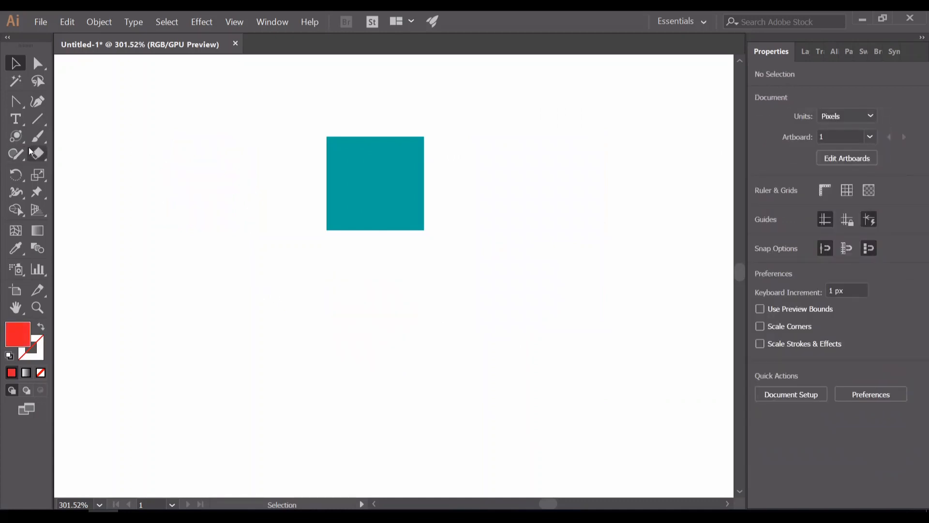
Step: Paint looping red freehand strokes around the lower part of the square with the Paintbrush and the rough charcoal-style brush
left_click_drag(16, 138, 53, 140)
left_click(38, 137)
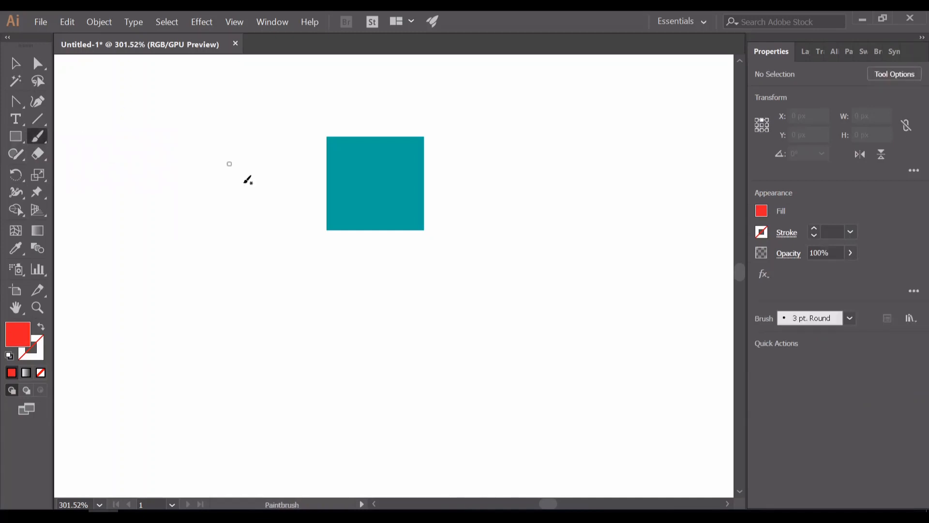
left_click(849, 318)
left_click(726, 397)
left_click(741, 373)
left_click(558, 195)
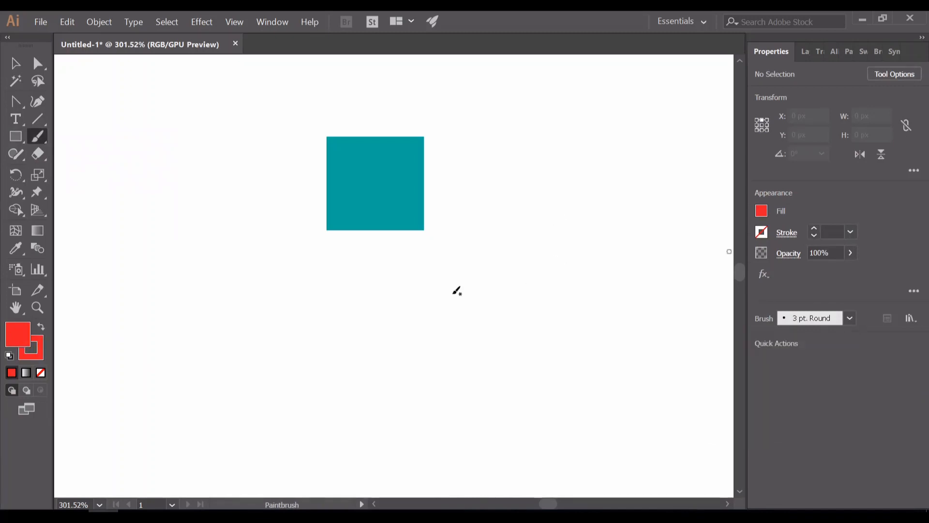
left_click_drag(424, 289, 372, 316)
left_click_drag(252, 283, 249, 281)
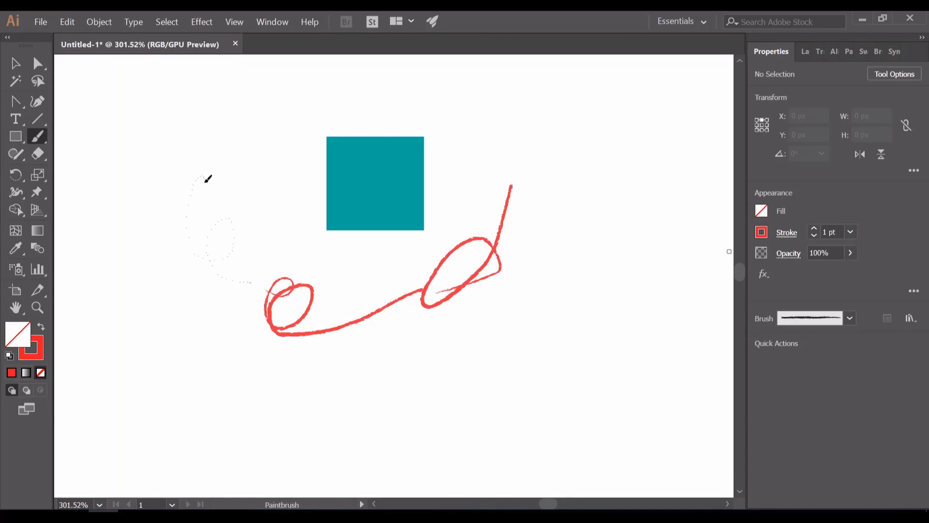
left_click_drag(208, 179, 204, 178)
Step: Try switching to the Basic brush and paint three separate red strokes to the right of the square
left_click(850, 318)
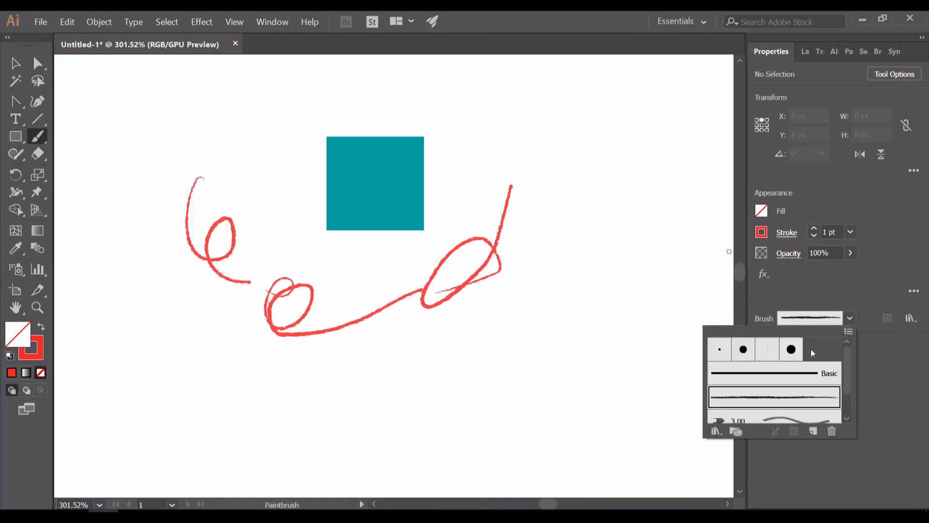
left_click(745, 380)
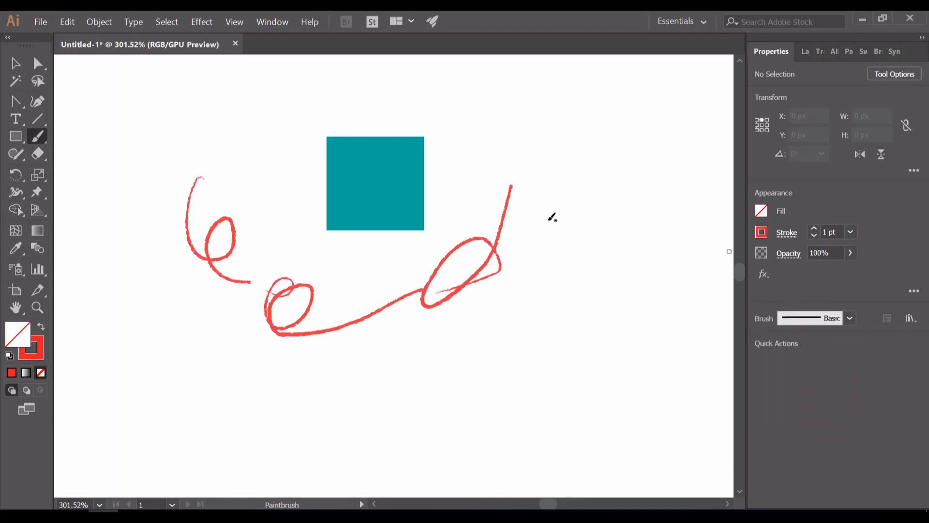
left_click_drag(601, 291, 576, 307)
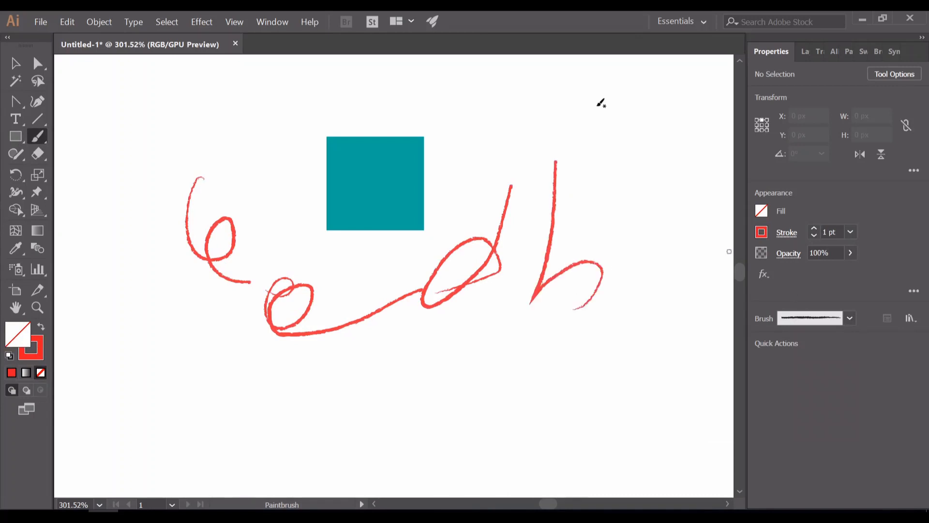
left_click_drag(597, 106, 622, 245)
left_click(851, 318)
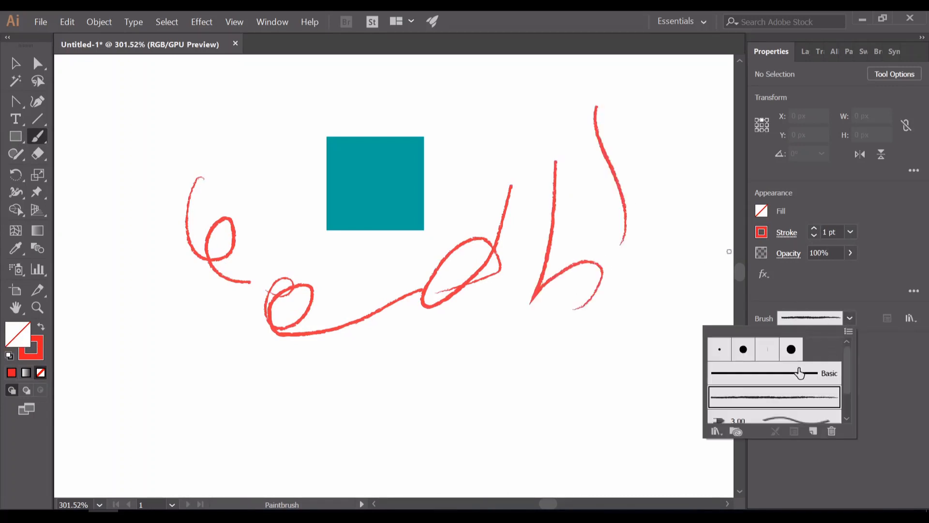
left_click(758, 377)
left_click(627, 317)
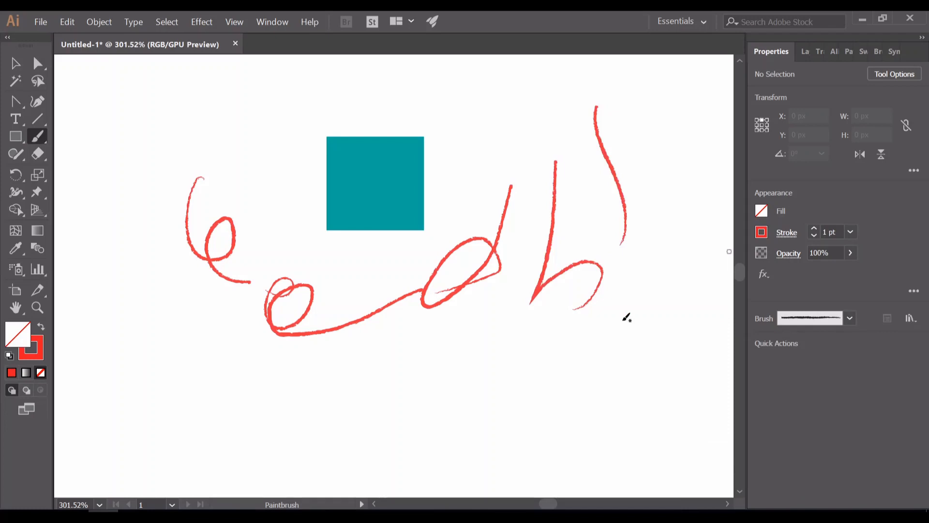
left_click_drag(620, 330, 653, 317)
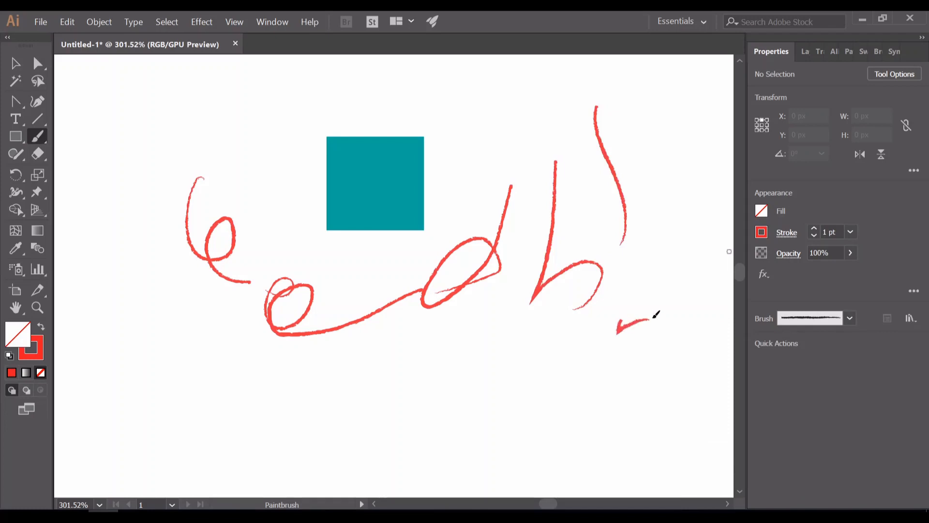
Step: Choose the 10 pt. Round brush and paint one long, thick looping stroke across the artwork
left_click(850, 318)
left_click(739, 353)
left_click(587, 356)
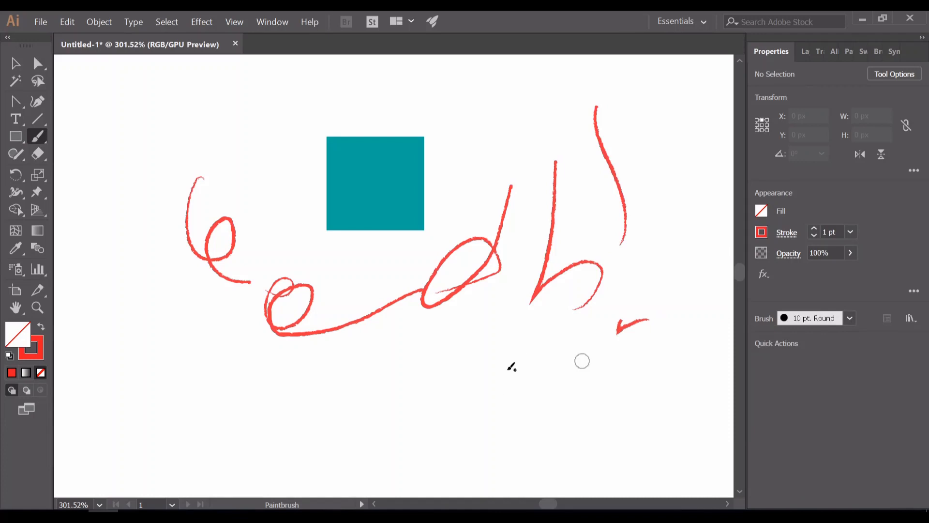
mouse_move(511, 368)
left_mouse_down()
mouse_move(397, 355)
mouse_move(509, 252)
mouse_move(191, 114)
mouse_move(199, 110)
mouse_move(289, 203)
left_mouse_up()
Step: Select all the artwork, including the brush strokes and the square, and delete it
key("v")
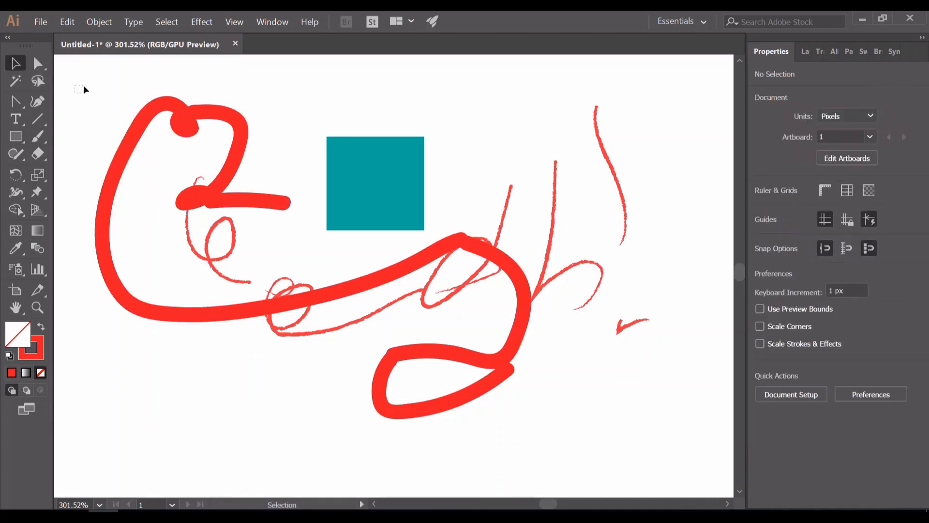
scroll(664, 492, "down", 5)
scroll(663, 492, "right", 5)
scroll(632, 254, "right", 3)
key("ctrl+a")
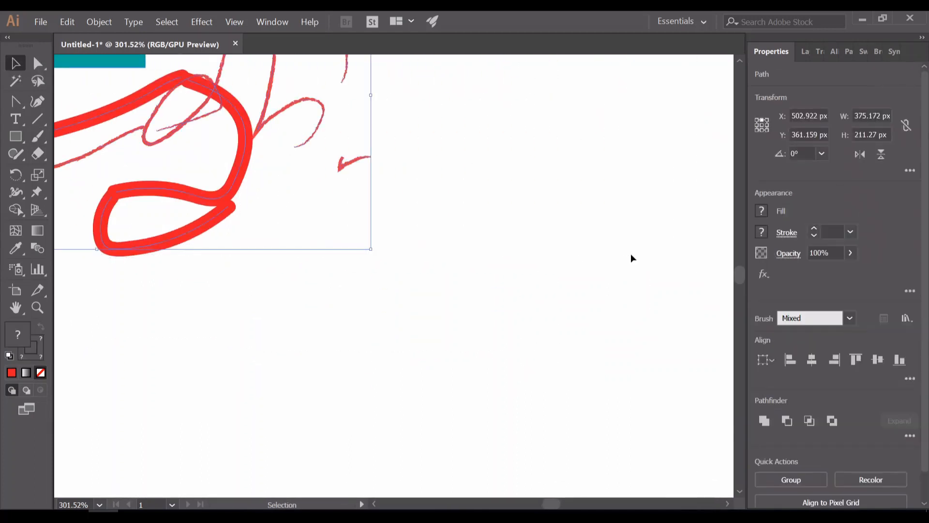
key("Delete")
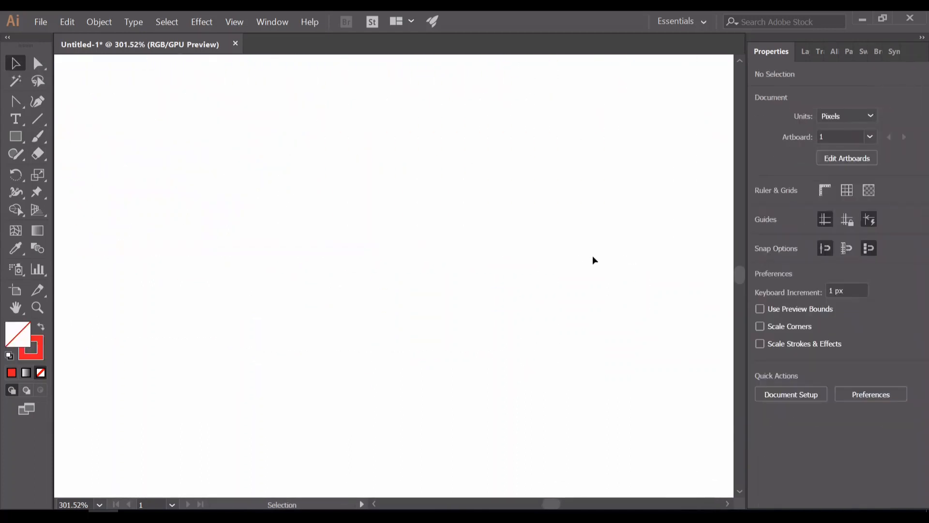
Step: Try a short Shaper gesture, and draw a red-outlined rectangle about 74 by 101 px filled with green
left_click(20, 153)
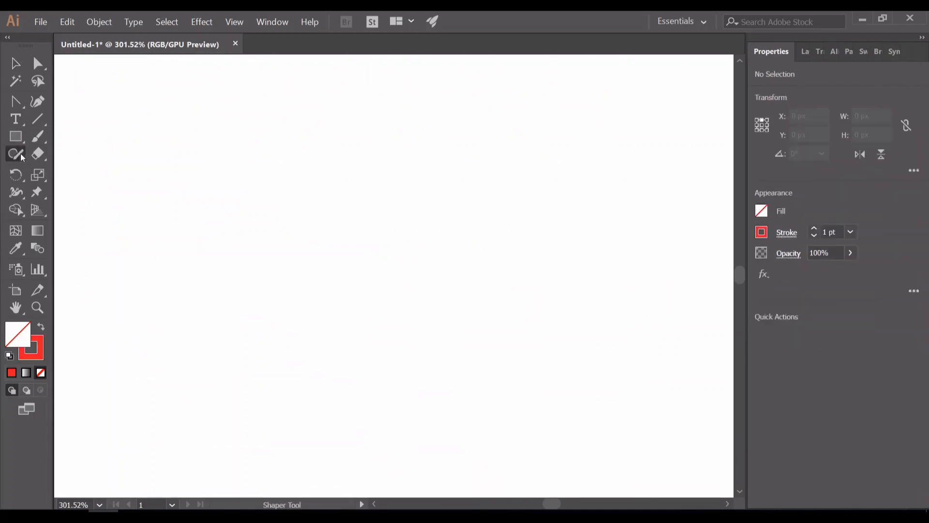
mouse_move(213, 138)
left_mouse_down()
mouse_move(225, 174)
mouse_move(293, 238)
mouse_move(282, 205)
mouse_move(237, 225)
mouse_move(284, 210)
mouse_move(394, 146)
mouse_move(216, 175)
left_mouse_up()
left_click(14, 136)
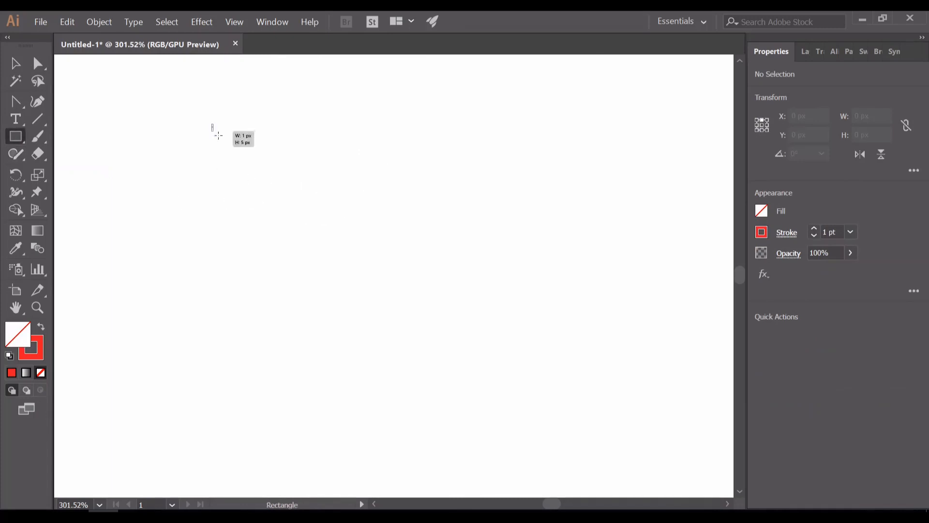
left_click_drag(211, 123, 320, 272)
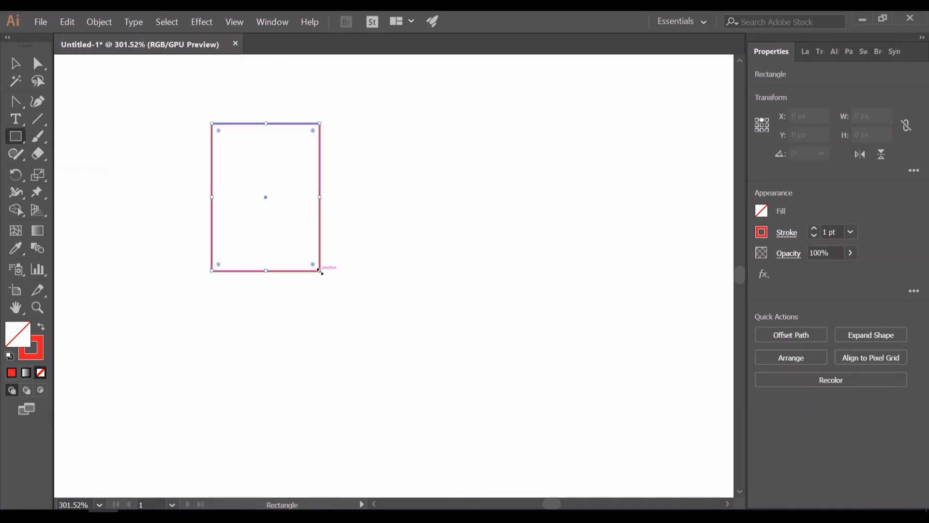
left_click(762, 212)
left_click(664, 273)
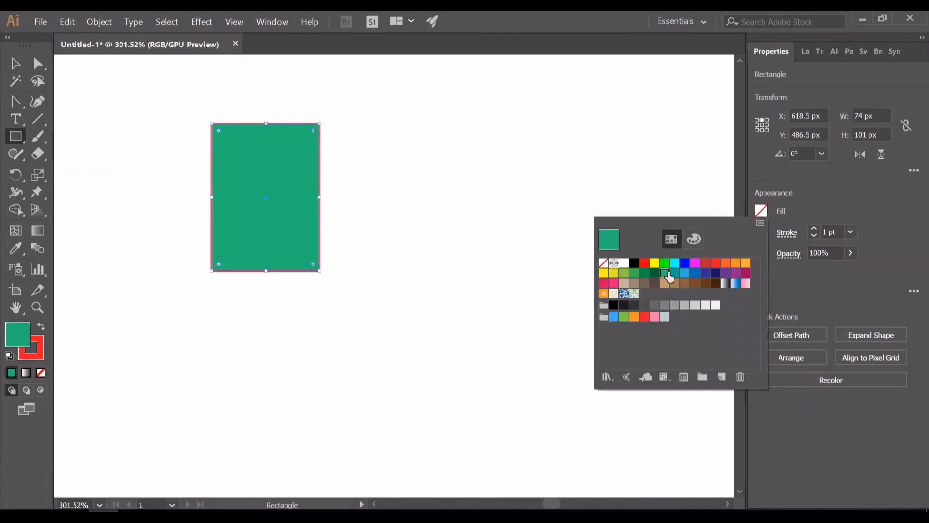
Step: Remove the green rectangle and sketch a tilted ellipse, a circle, a tall ellipse and a square with the Shaper tool
key("Escape")
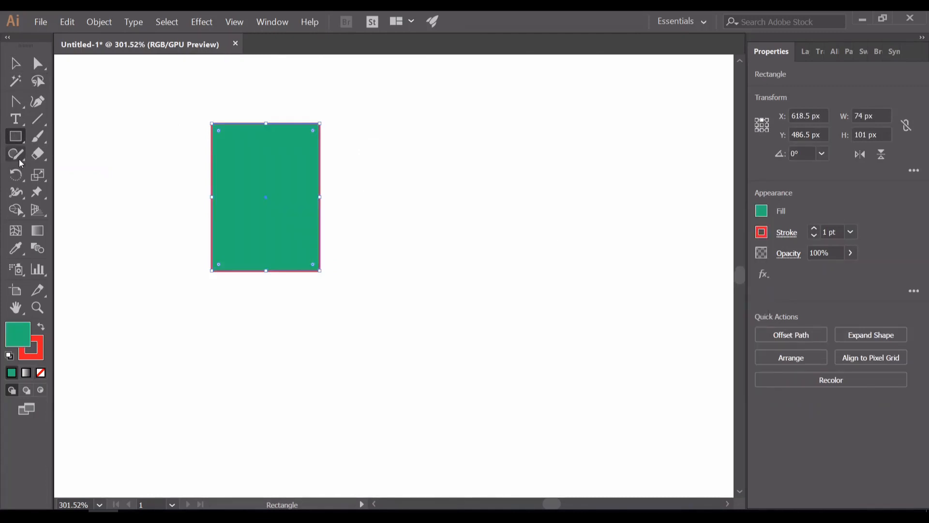
left_click(18, 160)
mouse_move(303, 217)
left_mouse_down()
mouse_move(290, 191)
mouse_move(309, 142)
left_mouse_up()
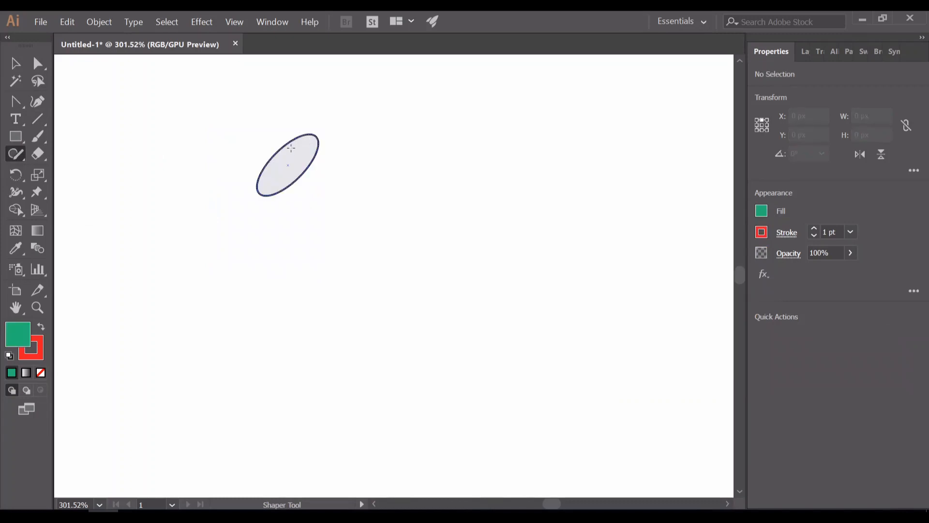
mouse_move(377, 139)
left_mouse_down()
mouse_move(402, 184)
mouse_move(387, 136)
left_mouse_up()
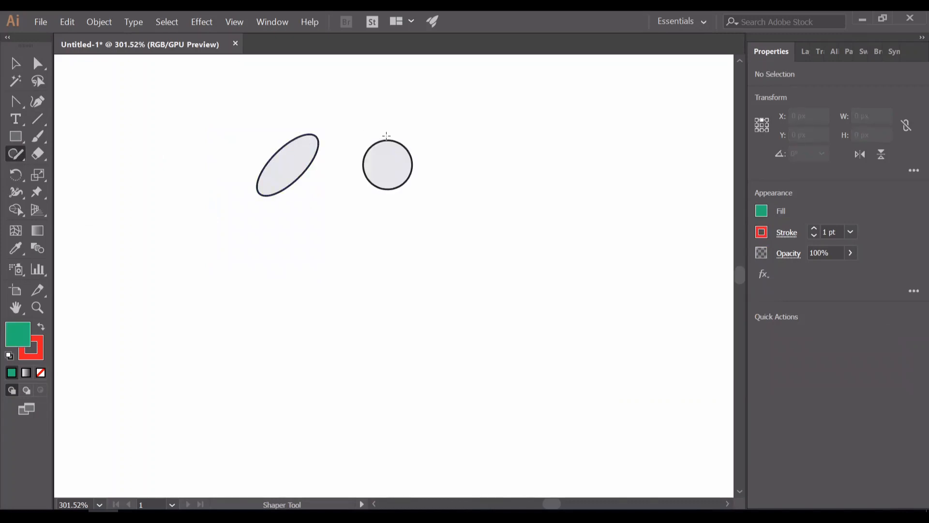
mouse_move(485, 127)
left_mouse_down()
mouse_move(494, 114)
mouse_move(486, 127)
left_mouse_up()
mouse_move(249, 219)
left_mouse_down()
mouse_move(346, 214)
mouse_move(350, 290)
mouse_move(262, 307)
mouse_move(249, 213)
left_mouse_up()
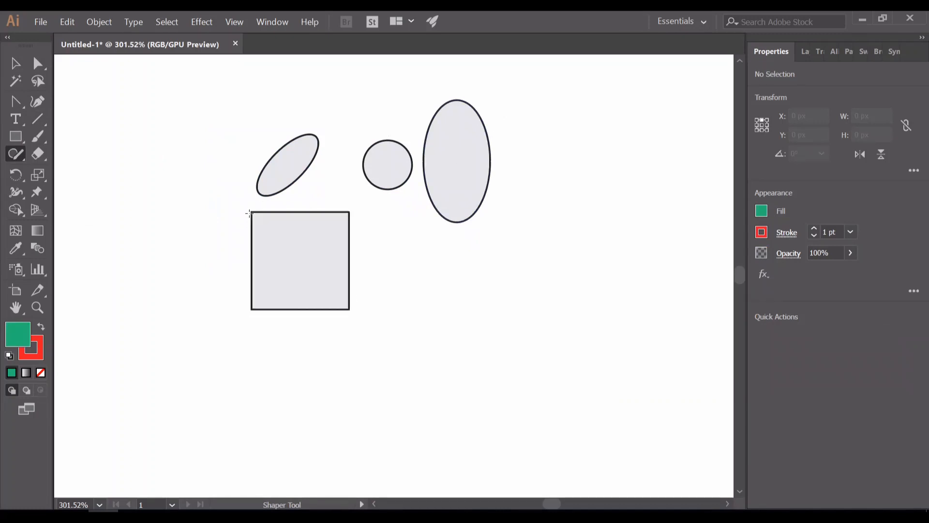
Step: Try a few Shaper gestures below the tall ellipse, and draw a triangle about 73 by 63 px beside it
mouse_move(445, 324)
left_mouse_down()
mouse_move(461, 271)
mouse_move(474, 321)
mouse_move(545, 321)
mouse_move(488, 358)
mouse_move(515, 389)
mouse_move(493, 397)
mouse_move(459, 370)
mouse_move(420, 429)
left_mouse_up()
mouse_move(433, 370)
left_mouse_down()
mouse_move(348, 369)
mouse_move(447, 318)
left_mouse_up()
mouse_move(437, 272)
left_mouse_down()
mouse_move(506, 313)
mouse_move(454, 293)
mouse_move(475, 282)
left_mouse_up()
mouse_move(544, 193)
left_mouse_down()
mouse_move(530, 230)
mouse_move(531, 277)
mouse_move(573, 236)
mouse_move(539, 188)
left_mouse_up()
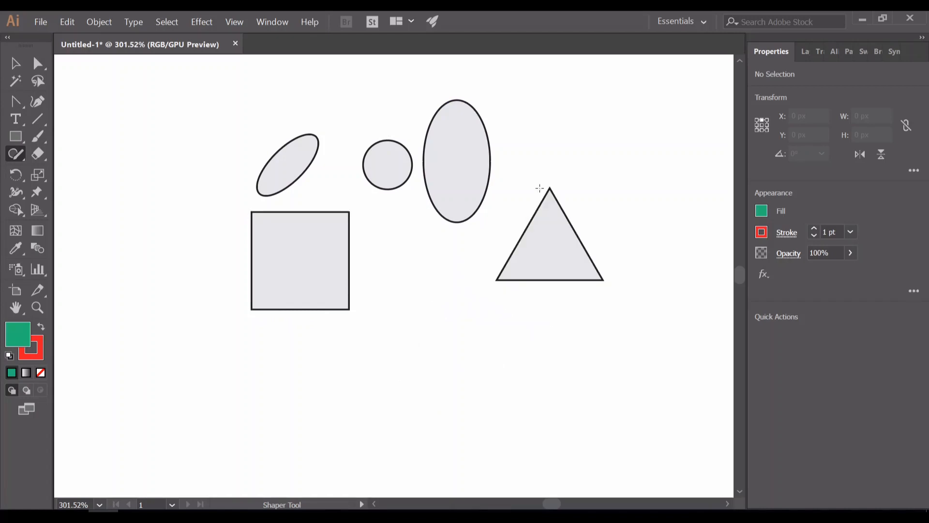
Step: Erase a curvy, looping path through the upper part of the square with the Eraser
left_click(41, 154)
mouse_move(228, 222)
left_mouse_down()
mouse_move(289, 269)
mouse_move(317, 270)
mouse_move(309, 284)
mouse_move(321, 239)
mouse_move(309, 236)
mouse_move(302, 212)
left_mouse_up()
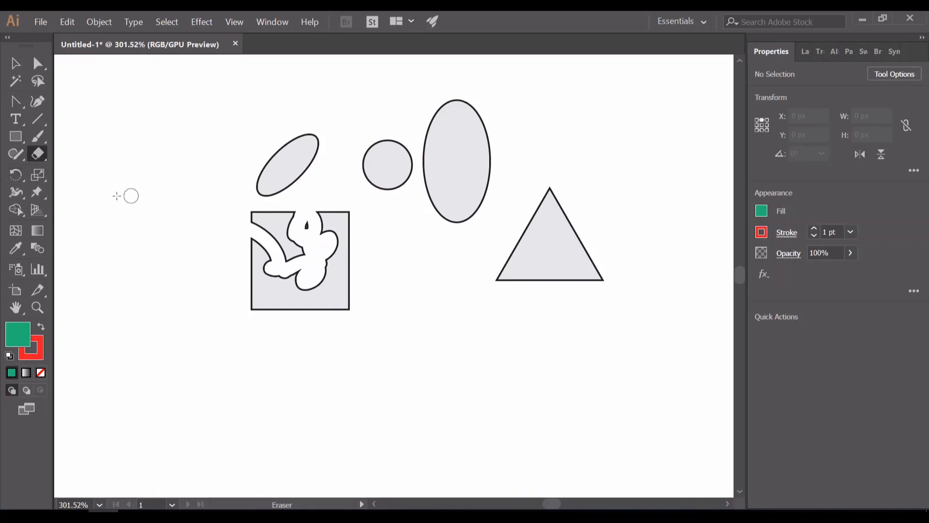
Step: Zoom out of and into the group of shapes repeatedly with the Zoom tool
left_click(37, 307)
left_click(396, 181, "alt")
left_click_drag(471, 146, 522, 106)
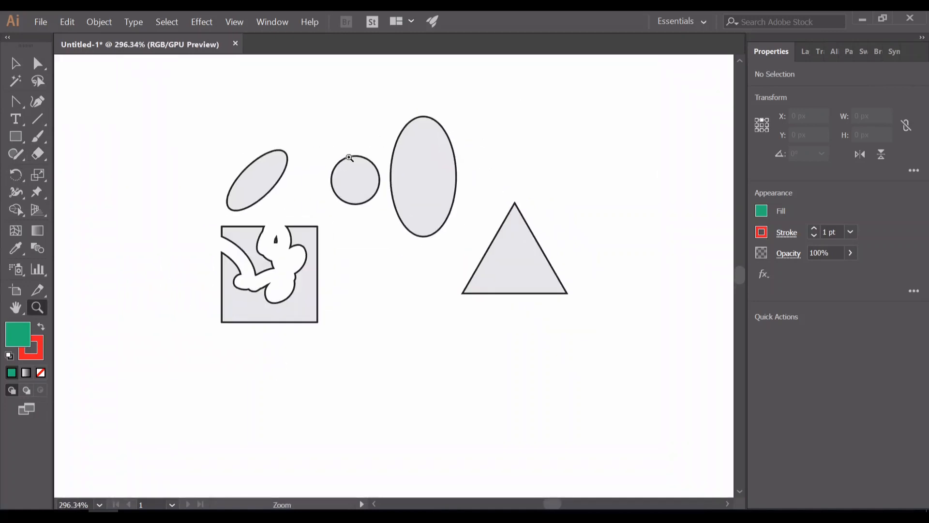
left_click_drag(349, 157, 525, 130)
left_click_drag(378, 205, 455, 177)
left_click_drag(621, 162, 673, 178)
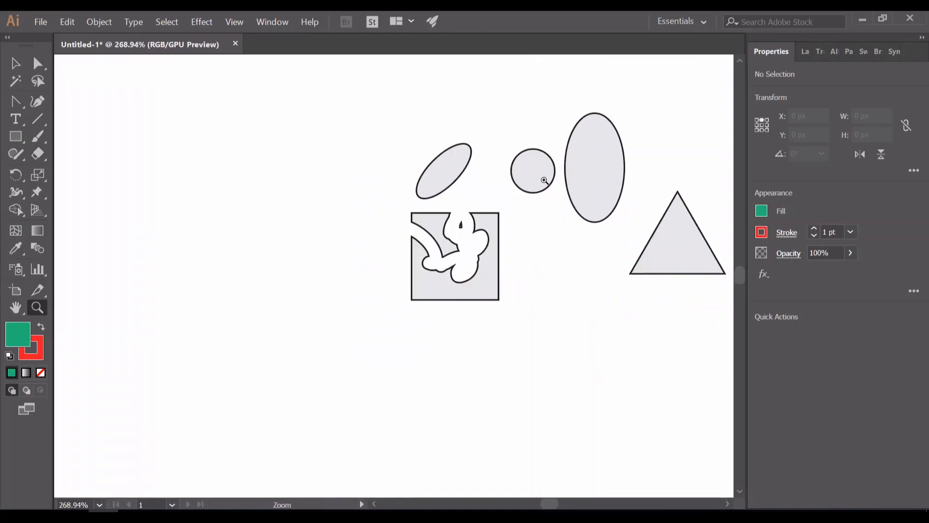
left_click_drag(546, 179, 578, 183)
Step: Pan the canvas around with the Hand tool to view the shapes from different positions
left_click(18, 312)
left_click_drag(530, 199, 406, 212)
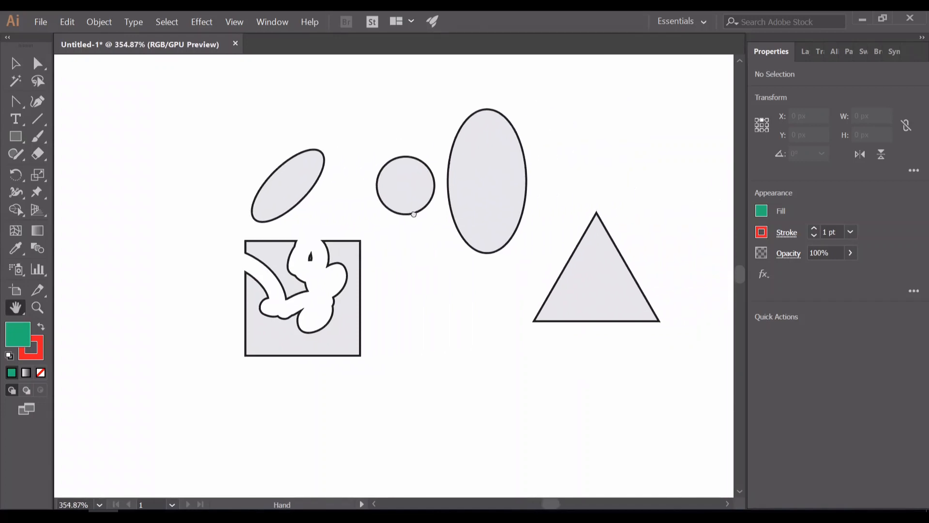
left_click_drag(504, 141, 578, 166)
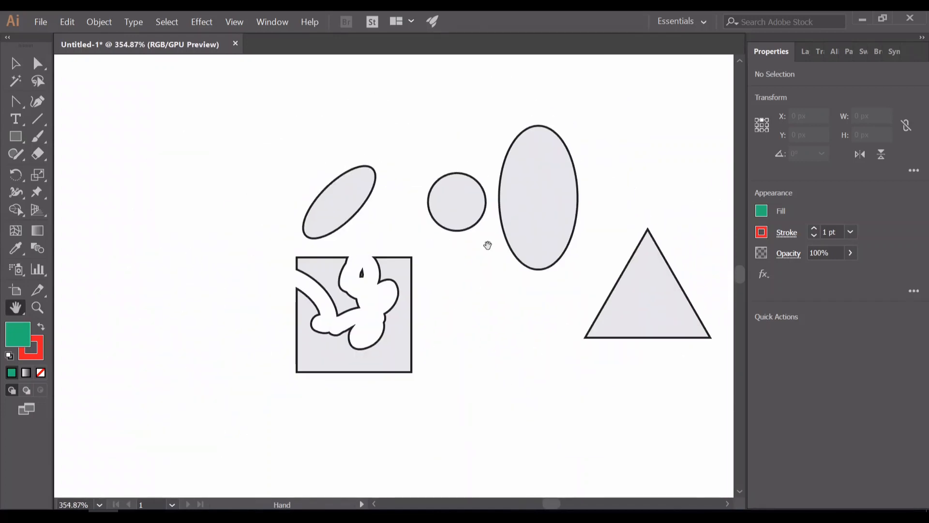
left_click_drag(526, 259, 481, 125)
left_click_drag(435, 98, 379, 276)
left_click_drag(408, 243, 491, 269)
left_click_drag(470, 320, 344, 255)
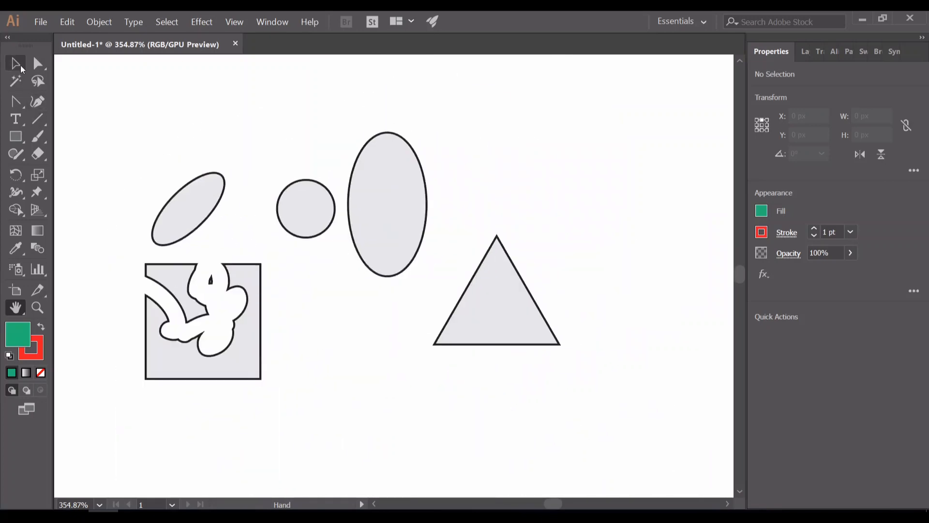
Step: Fill the tilted ellipse with red
key("v")
left_click(192, 200)
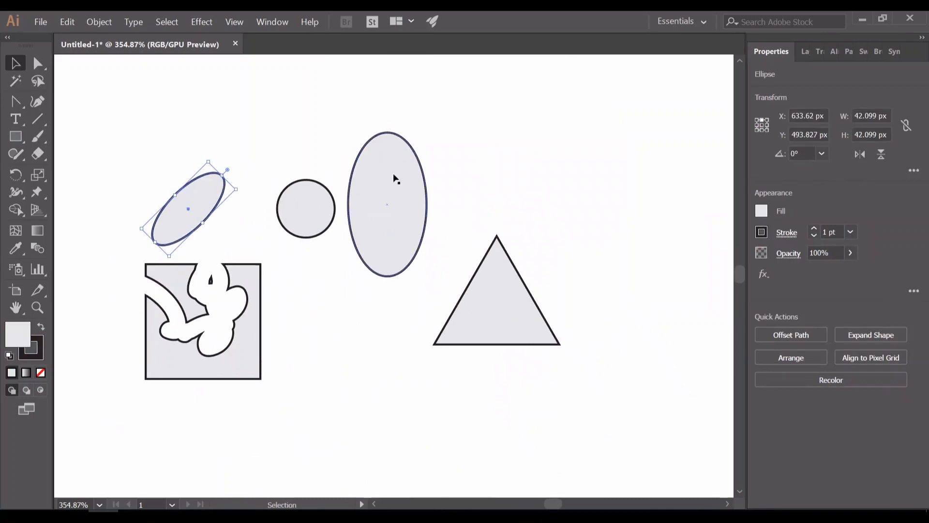
left_click(762, 211)
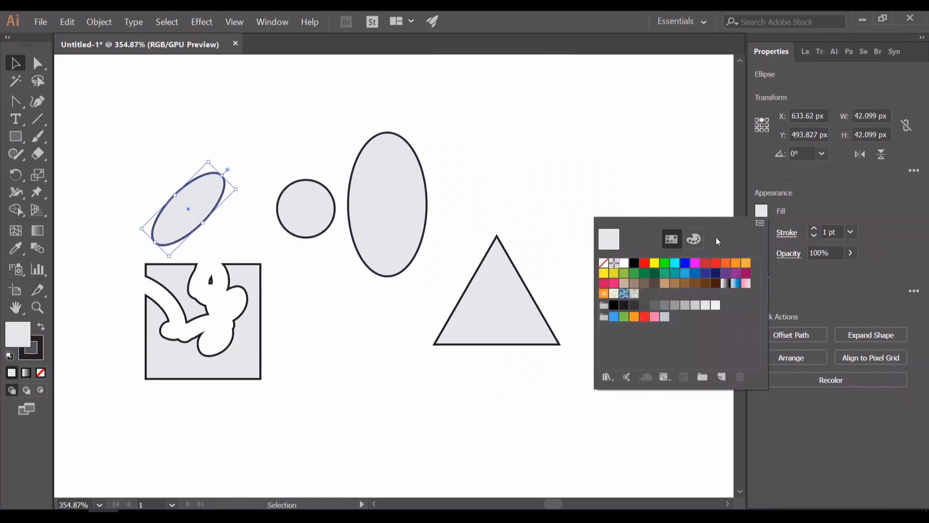
left_click(713, 269)
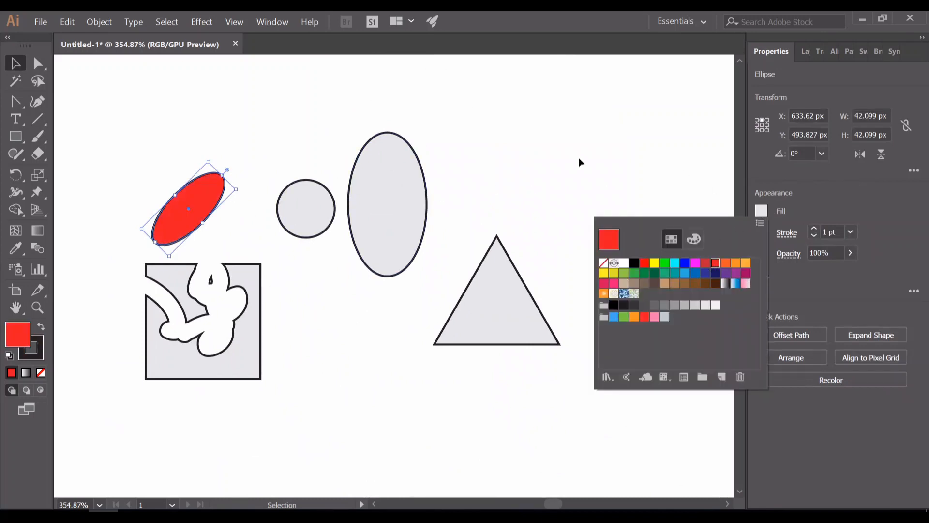
left_click(502, 143)
left_click(221, 198)
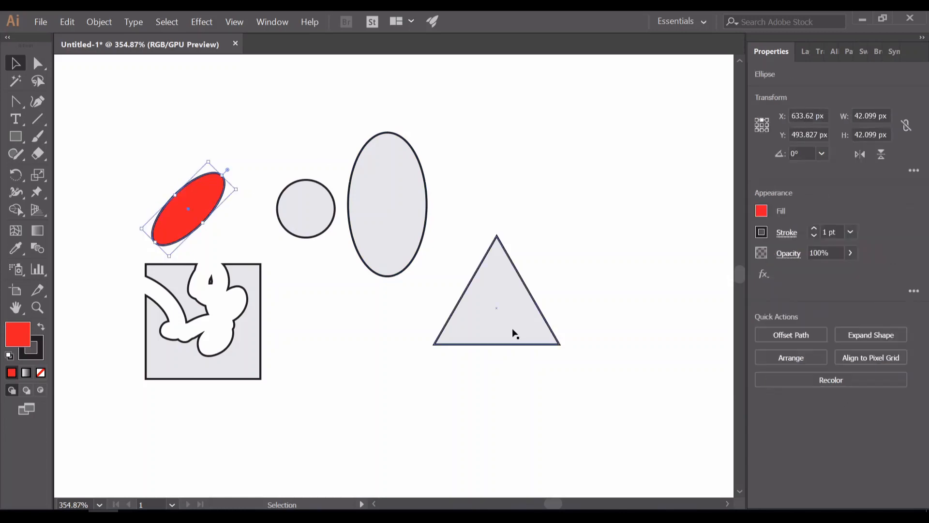
Step: Apply the tilted ellipse's red fill to the triangle with the Eyedropper, also trying the square's light grey, and deselect it
left_click(482, 324)
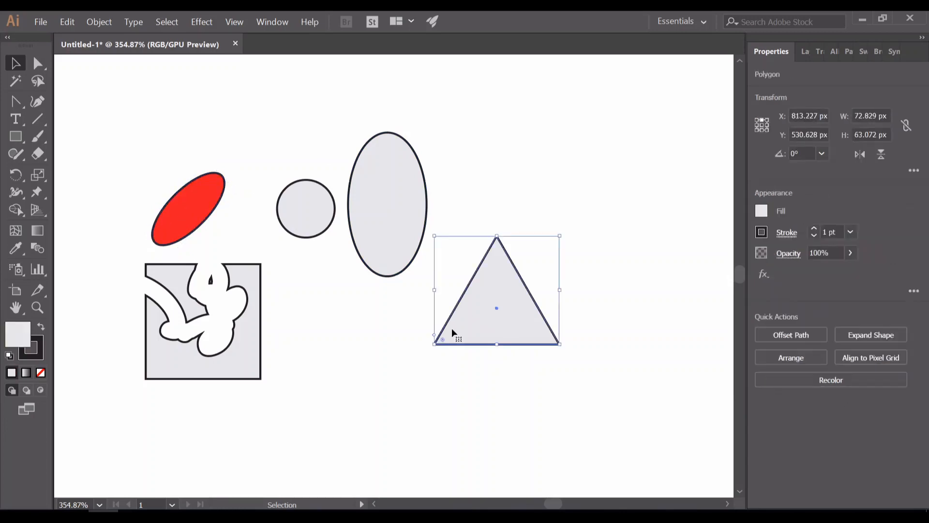
left_click(13, 246)
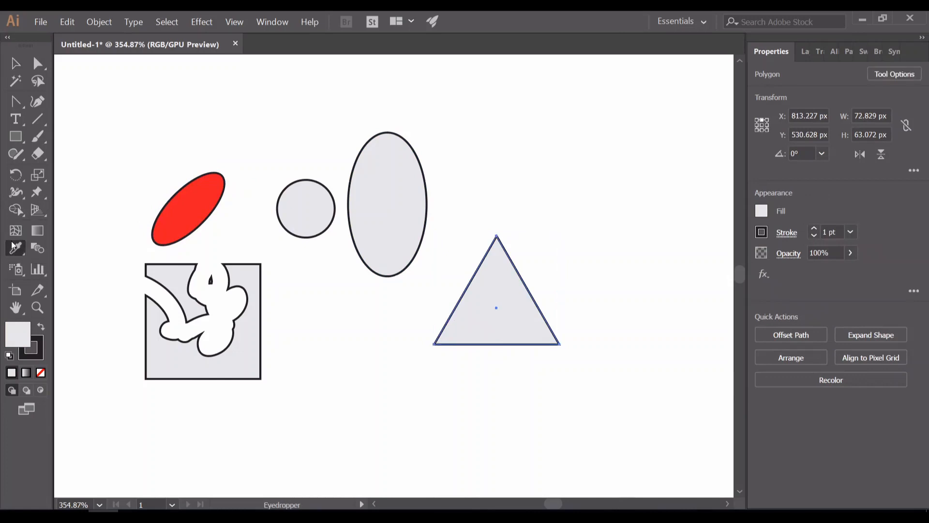
left_click(185, 195)
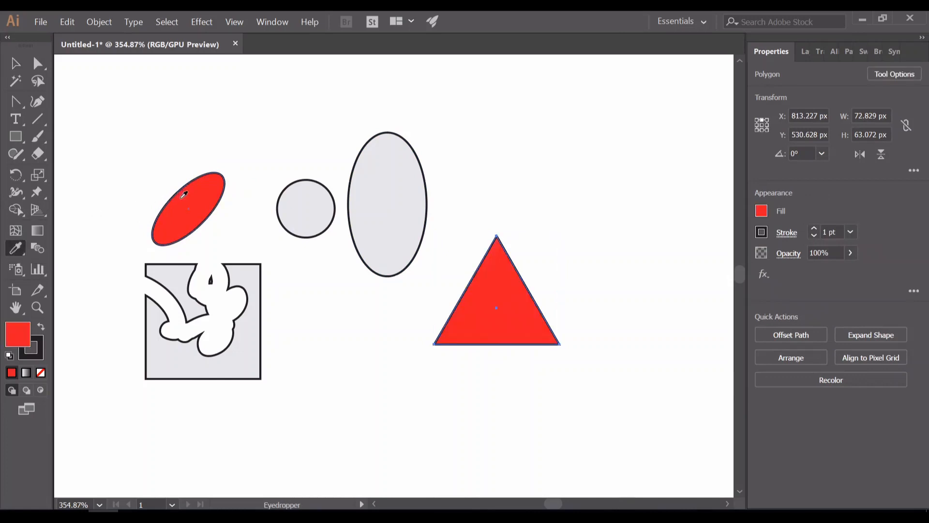
left_click(179, 278)
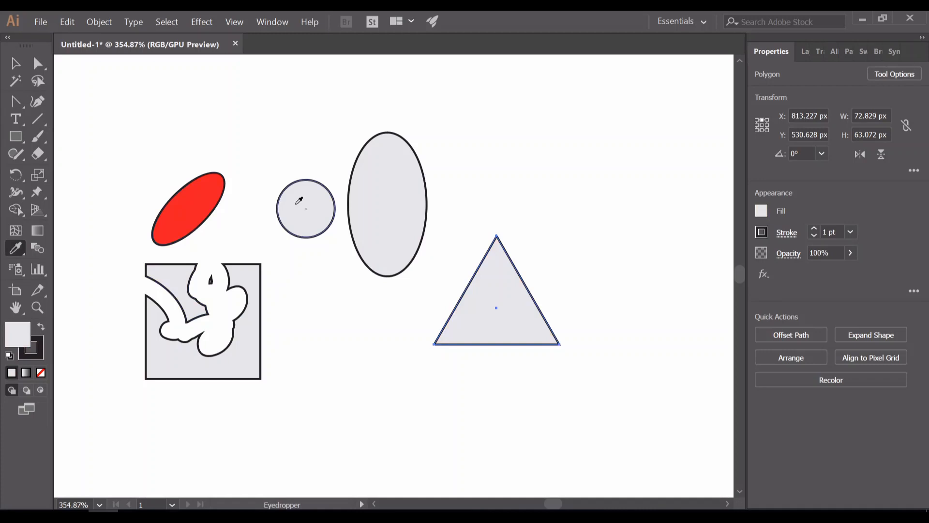
left_click(216, 189)
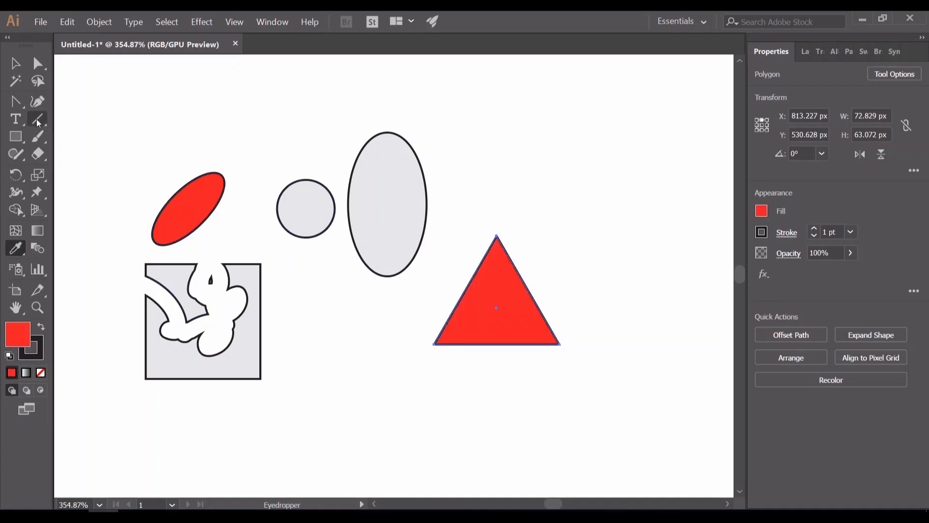
left_click(15, 64)
left_click(129, 101)
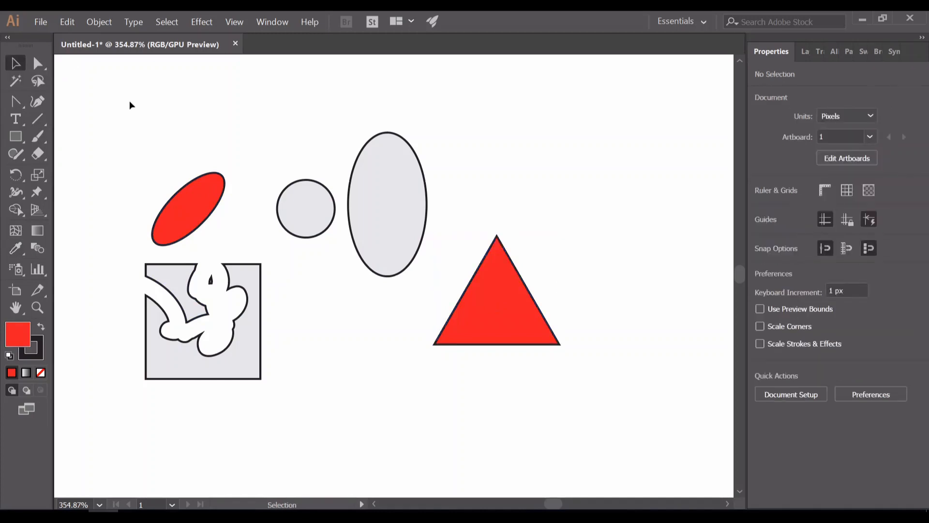
Step: Select all the shapes on the canvas and delete them
left_click(43, 245)
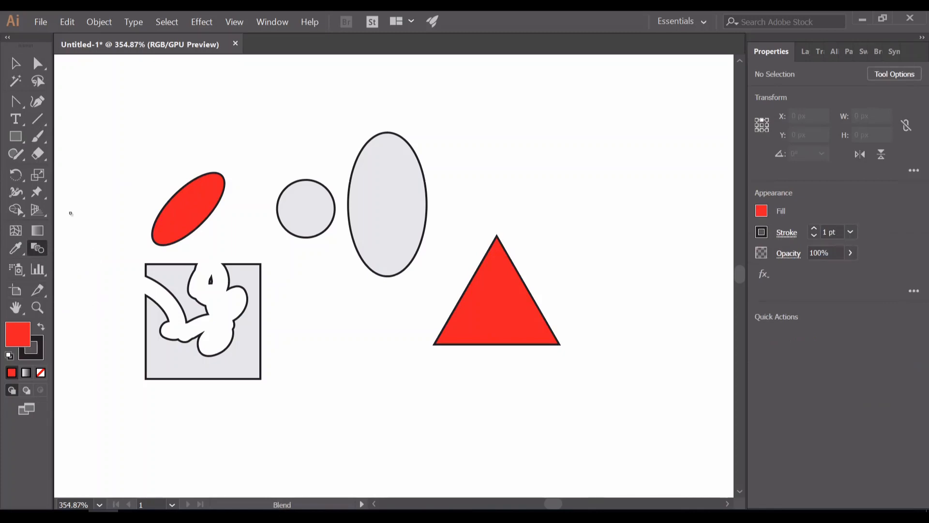
left_click(15, 63)
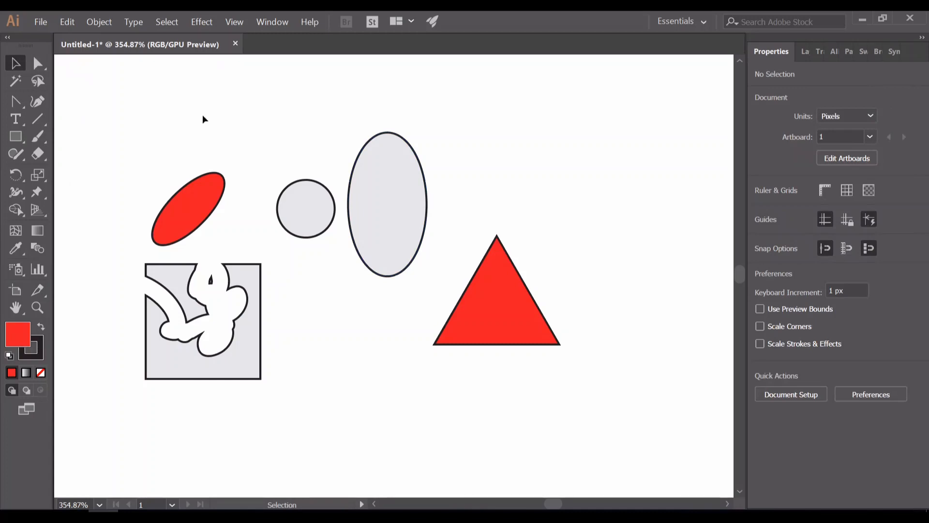
left_click_drag(161, 127, 578, 412)
key("Delete")
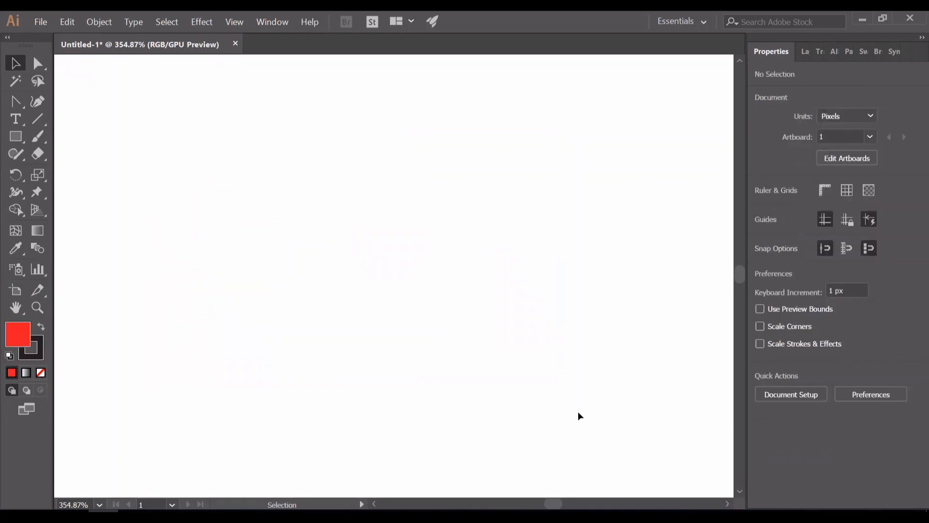
Step: Add a point text object reading "Thanks for watching" on the empty canvas
left_click(16, 118)
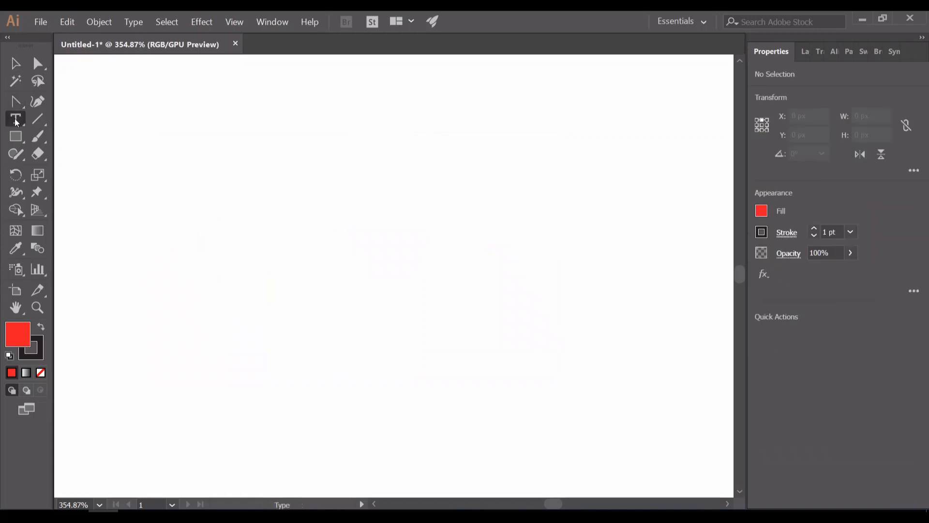
left_click(236, 189)
key("BackSpace")
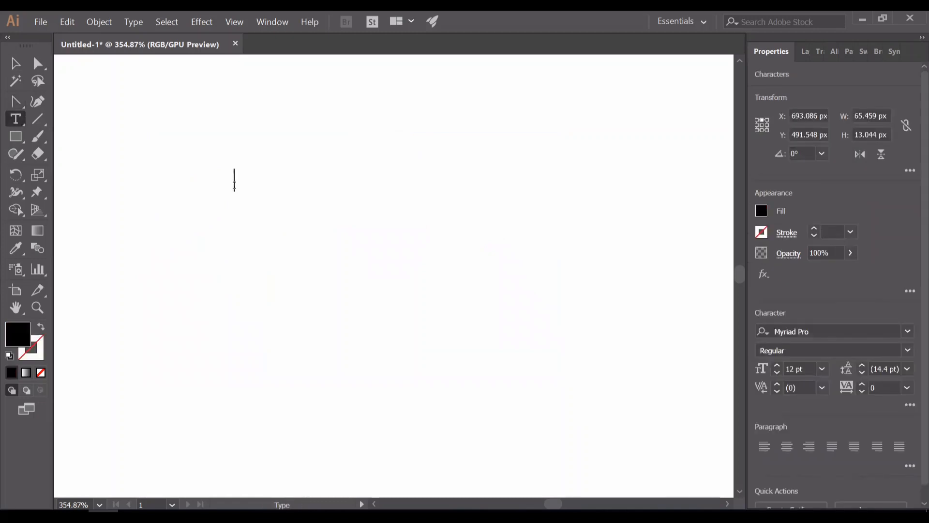
type("Thanks")
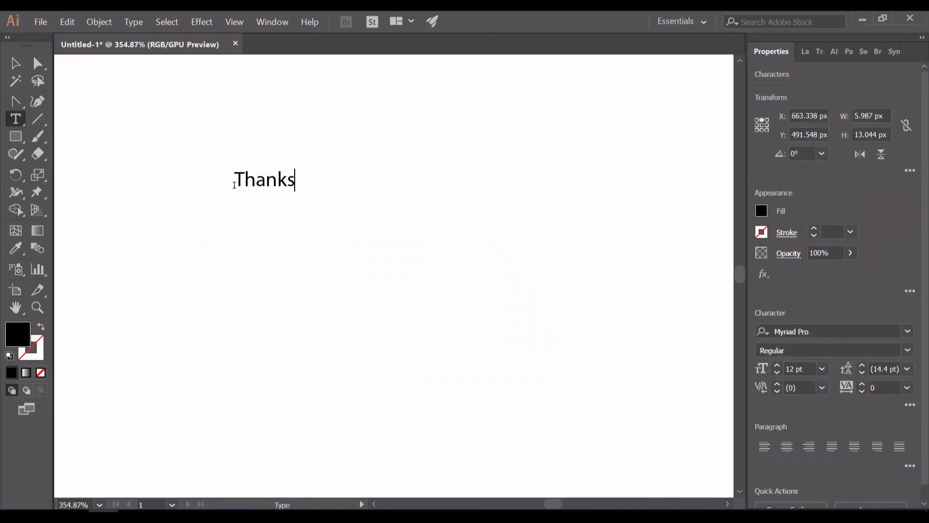
type(" for watching")
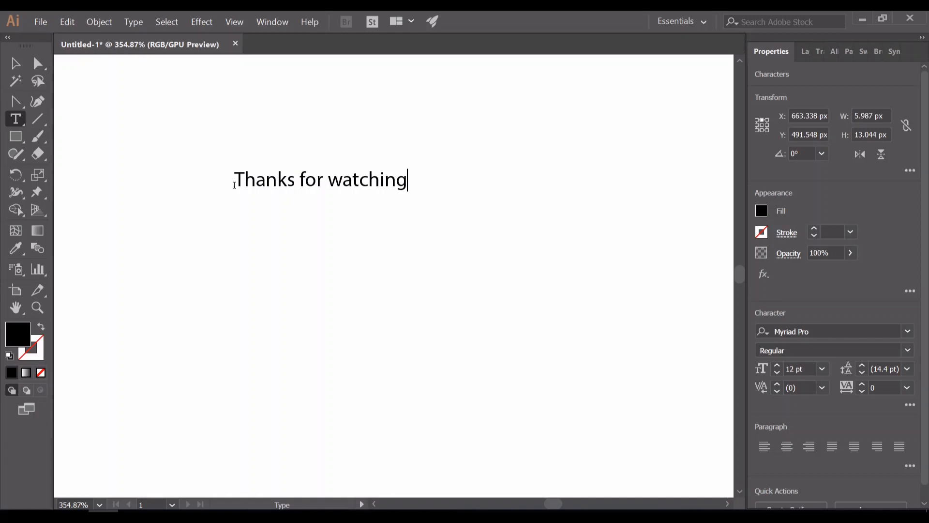
Step: Add a second line to the text reading "Please subscribe to our channel"
key("Return")
type("Pl")
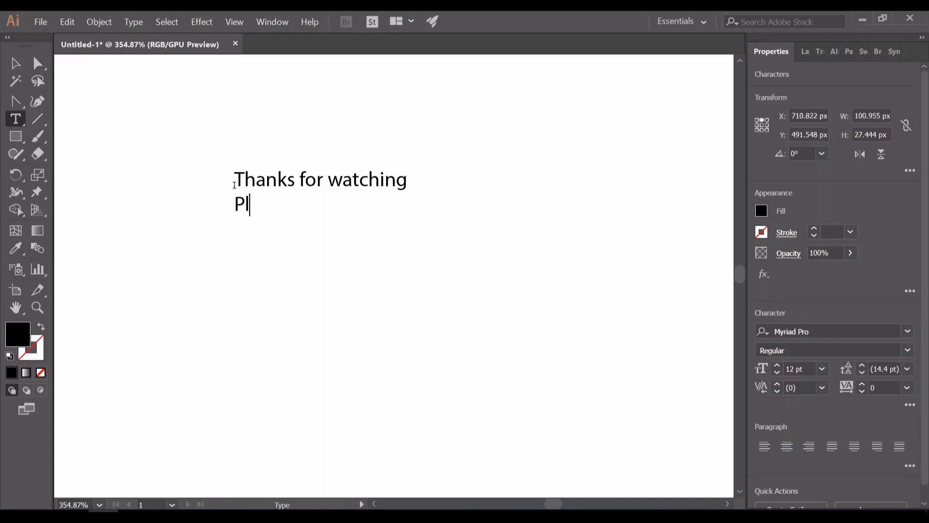
type("ease s")
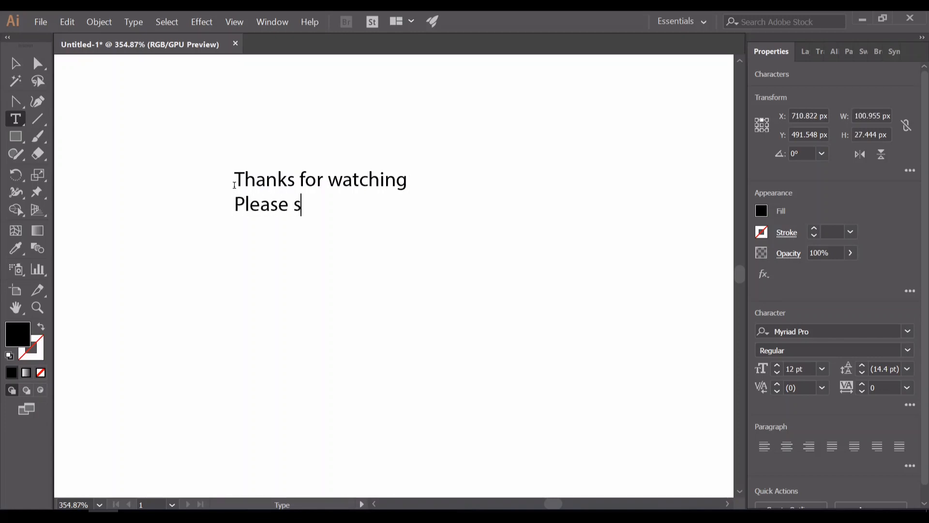
type("ubscribe t")
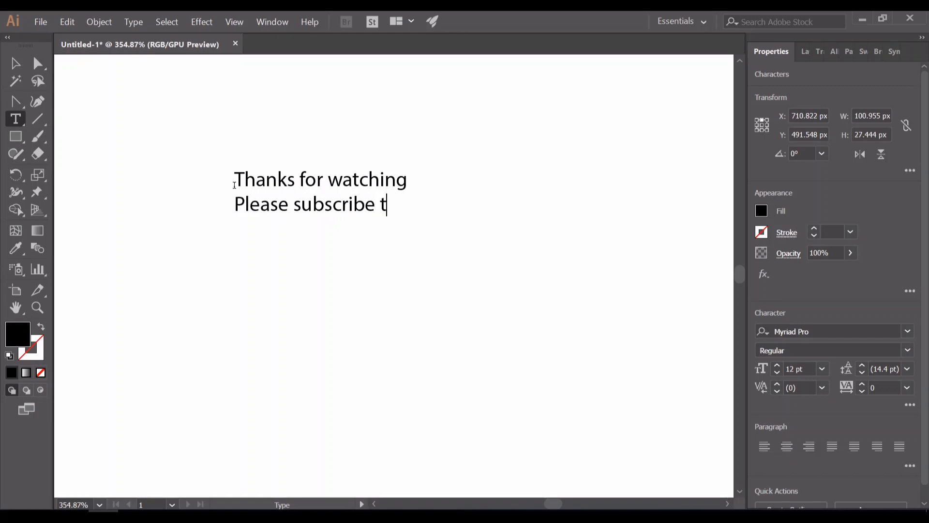
type("o our cha")
key("BackSpace")
type("hannel")
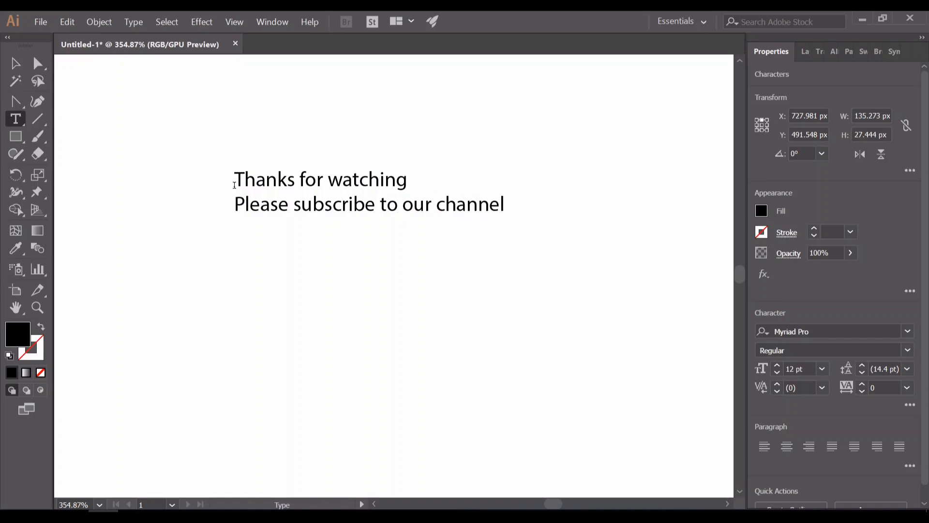
Step: Enlarge the two-line text to about 207 by 36 px and move it down toward the middle of the canvas
left_click(15, 63)
left_click(286, 181)
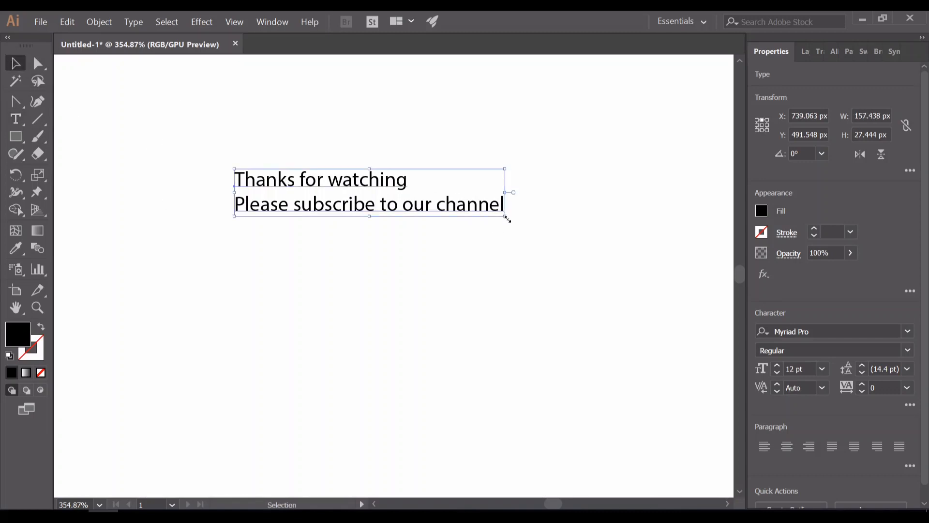
left_click_drag(507, 220, 590, 232)
left_click_drag(442, 223, 410, 300)
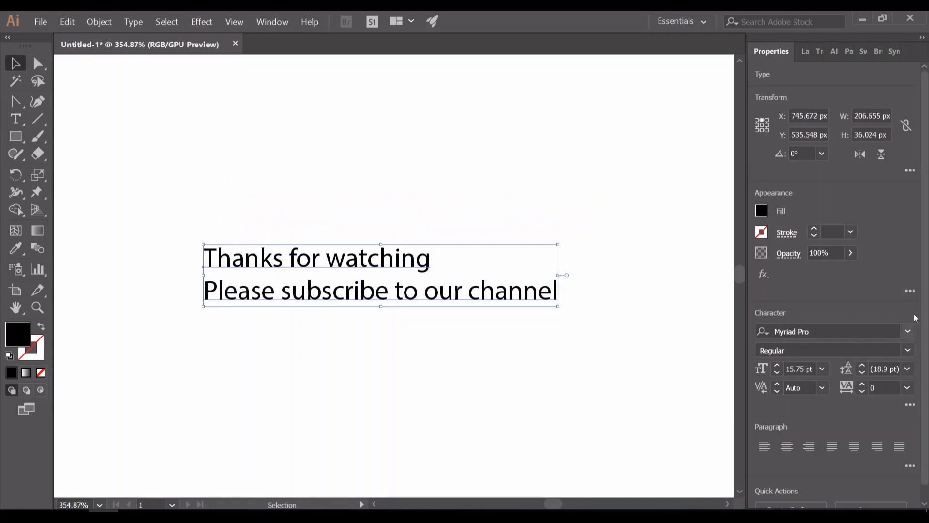
Step: Set the text's font to Berlin Sans FB Demi Bold, fill it with teal green, and deselect it
left_click(907, 331)
left_click(855, 392)
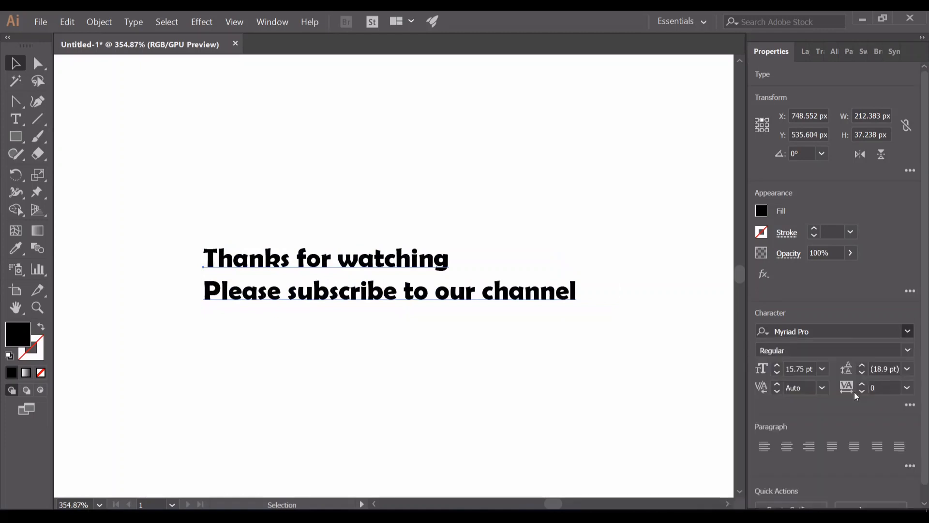
left_click(762, 210)
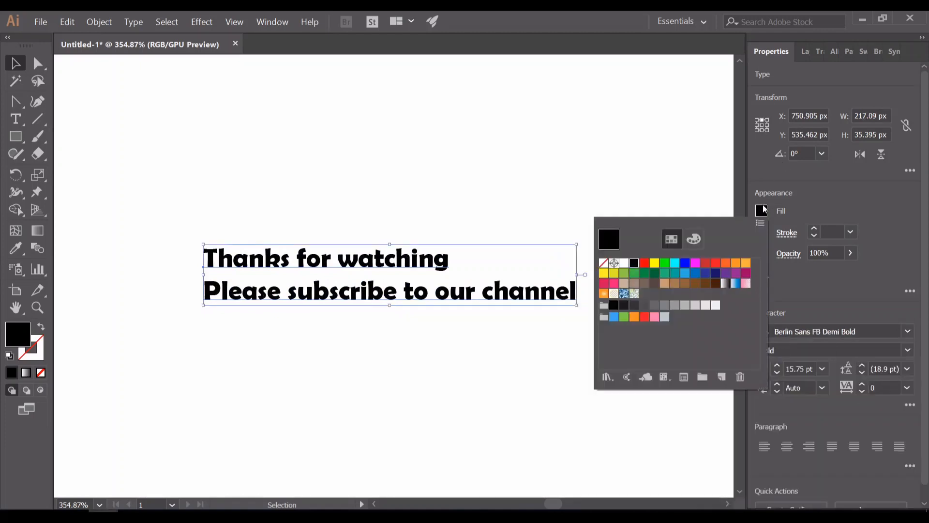
left_click(658, 262)
left_click(666, 274)
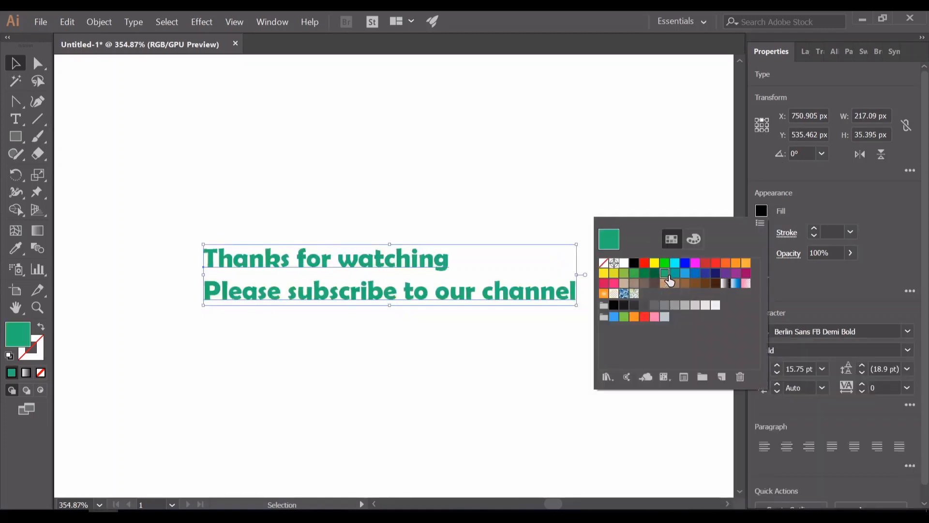
left_click(628, 129)
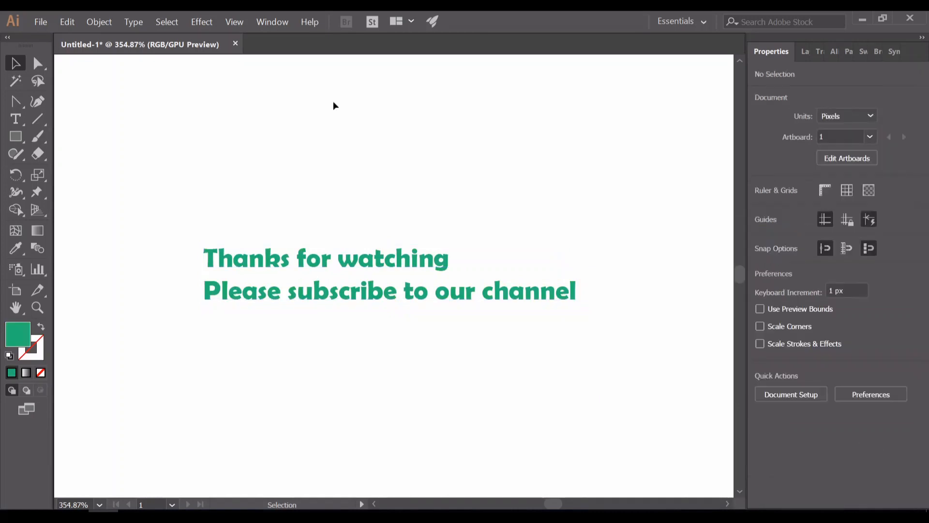